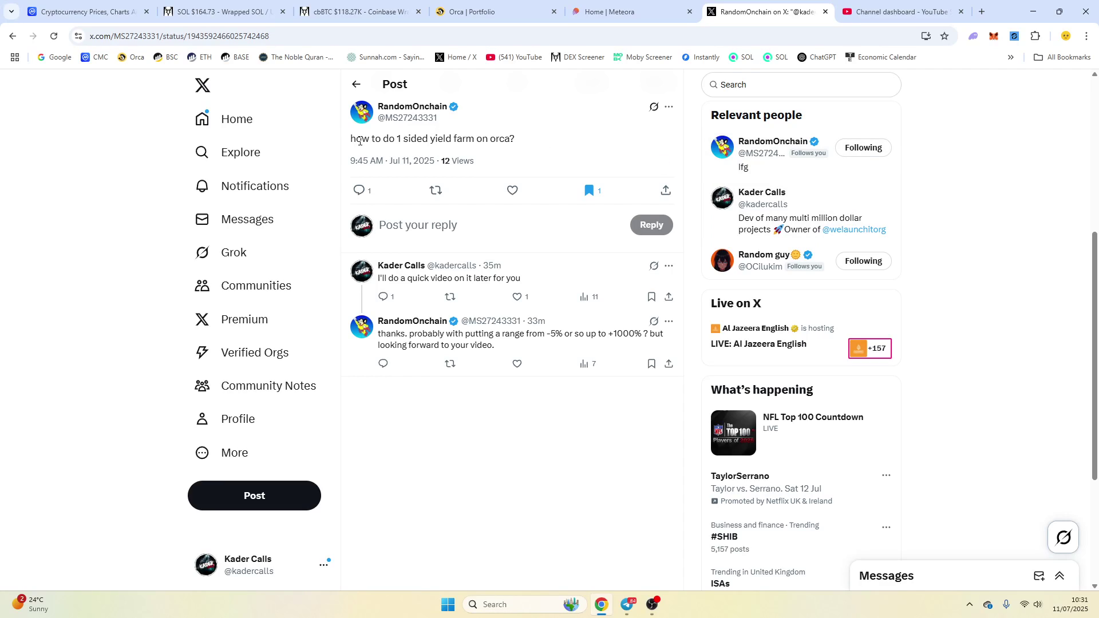
# Highlight the one-sided yield farming question and the suggested -5% to +1000% range
pyautogui.moveTo(360, 141); pyautogui.dragTo(522, 141)
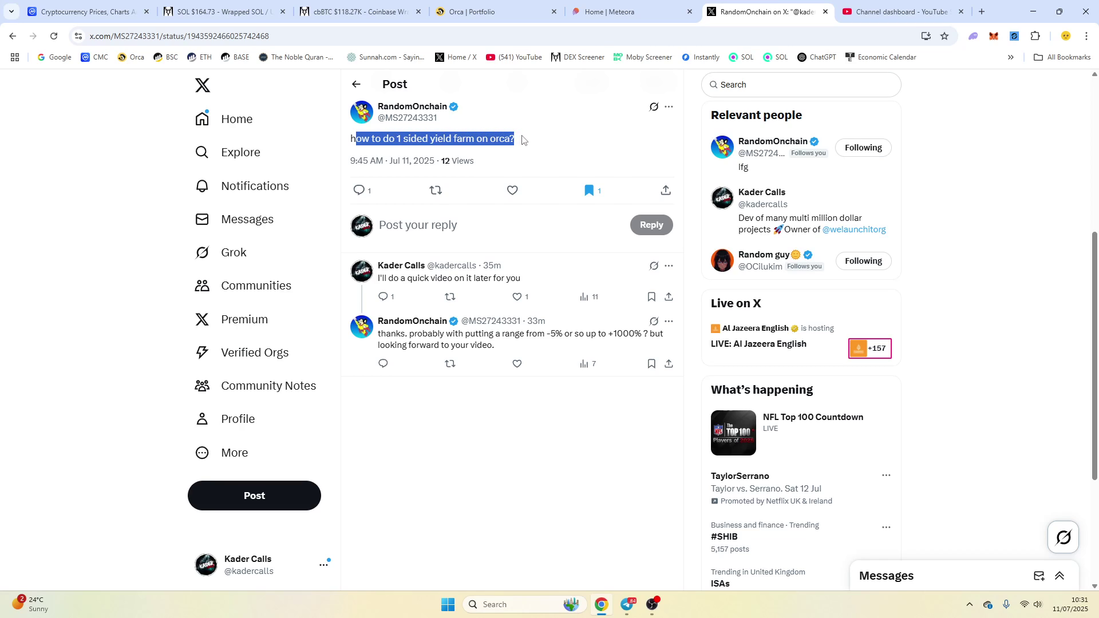
pyautogui.click(523, 140)
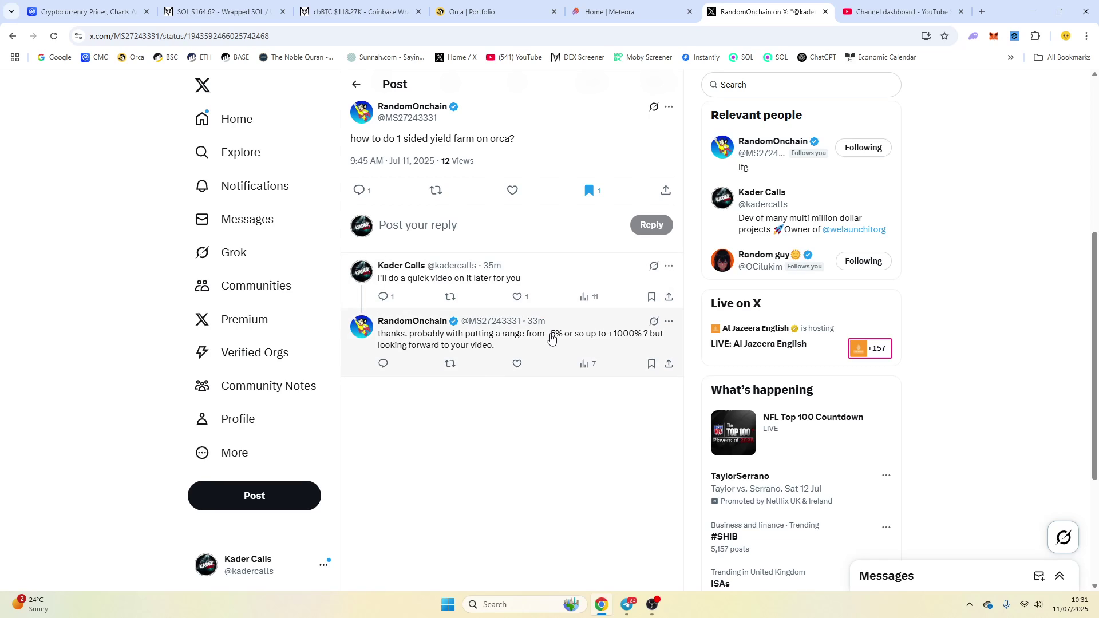
pyautogui.moveTo(551, 338); pyautogui.dragTo(653, 331)
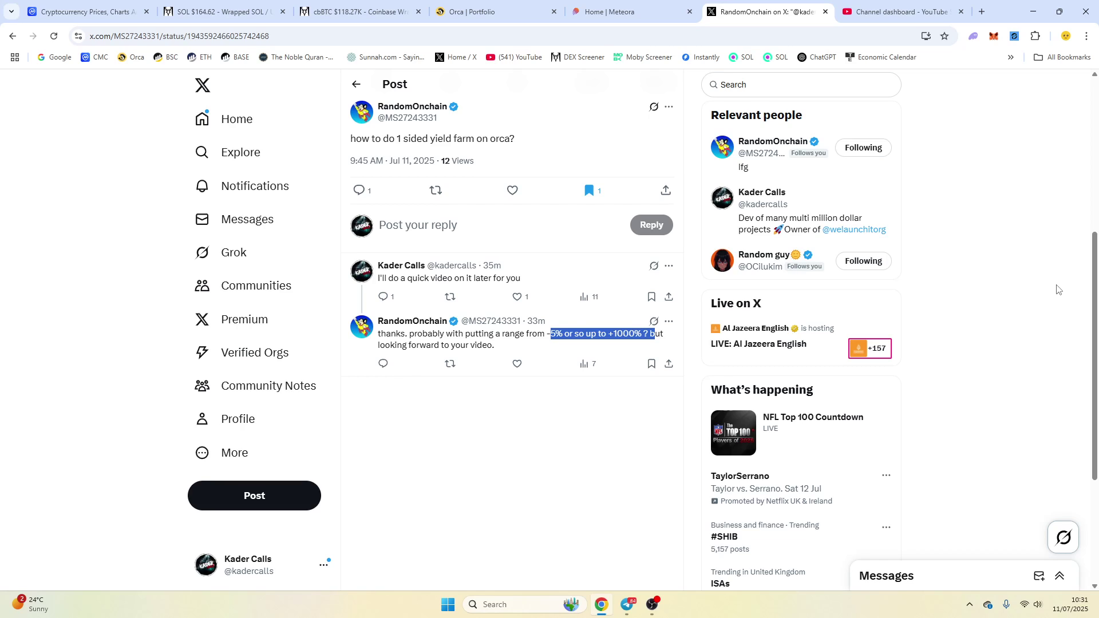
# Open the SOL/USDC pool from Orca's Pools list and apply the ±5% range preset
pyautogui.click(461, 7)
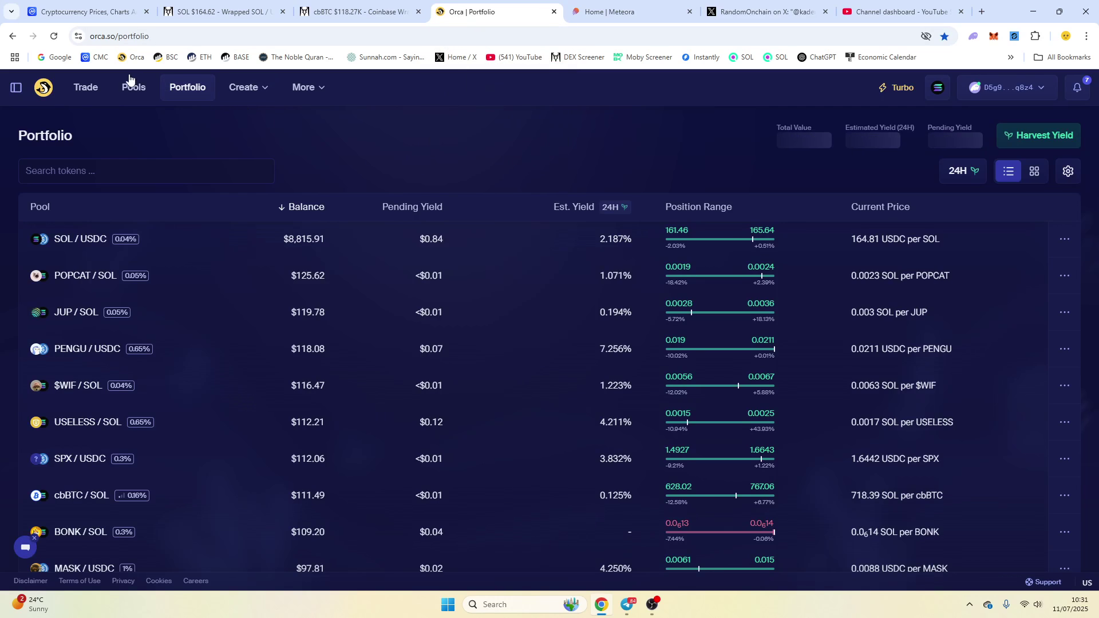
pyautogui.click(137, 101)
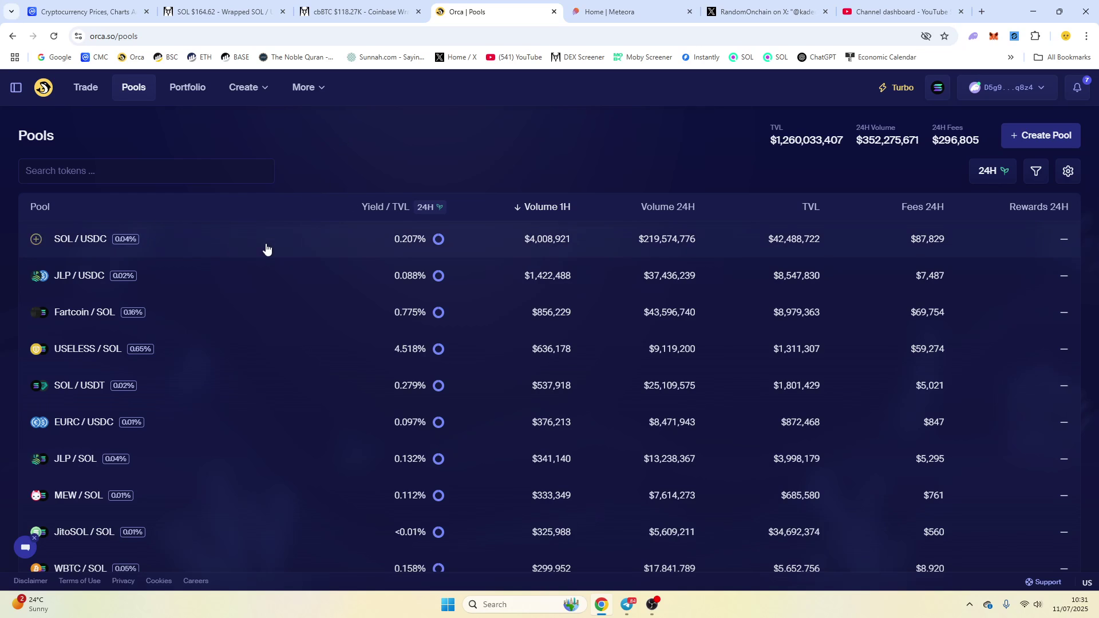
pyautogui.click(266, 247)
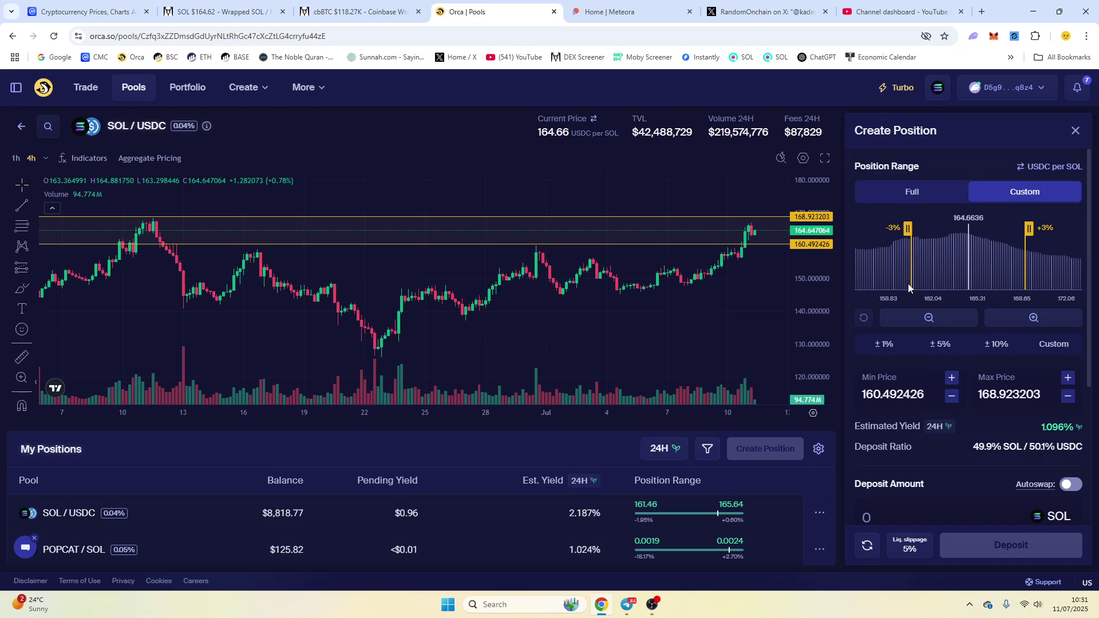
pyautogui.click(972, 351)
pyautogui.click(941, 351)
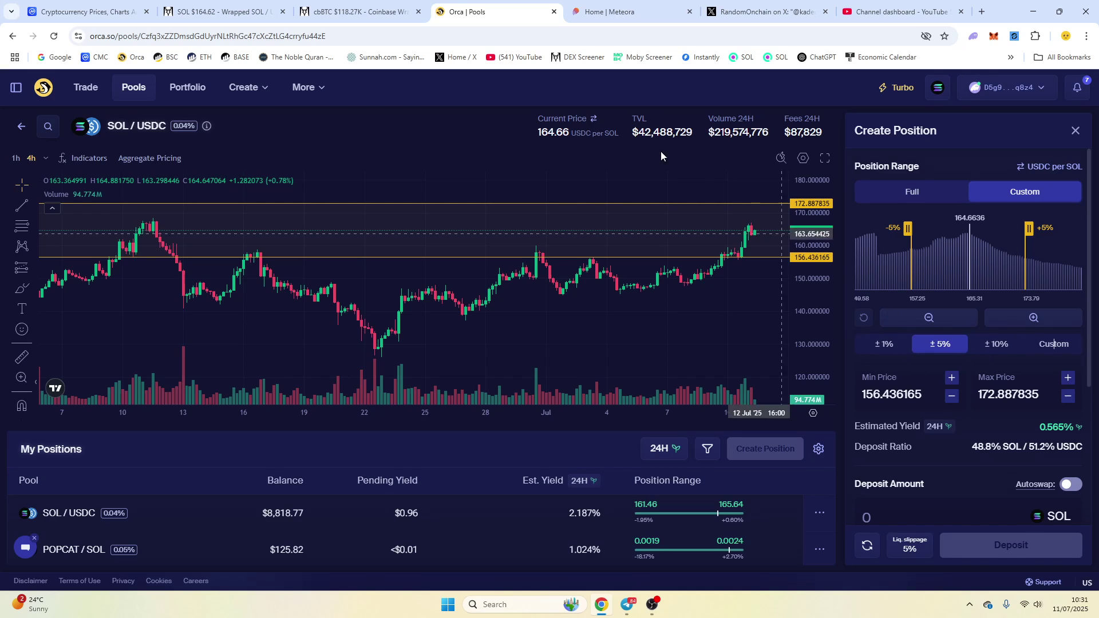
# Paste the current price 164.66 into Min Price and nudge it up one step
pyautogui.doubleClick(554, 135)
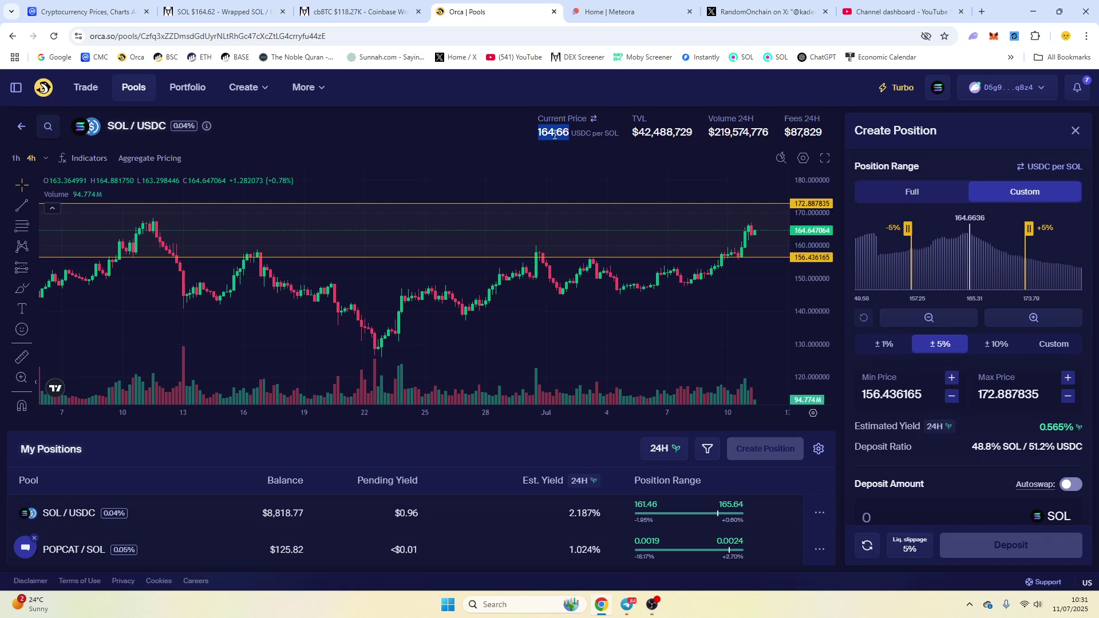
pyautogui.rightClick(554, 135)
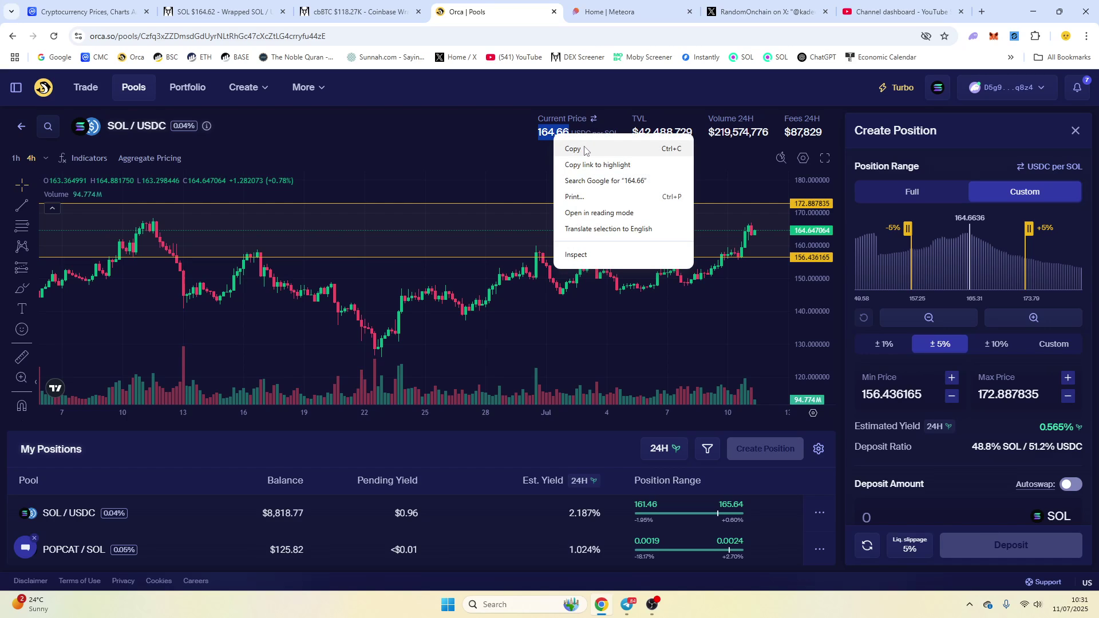
pyautogui.click(573, 149)
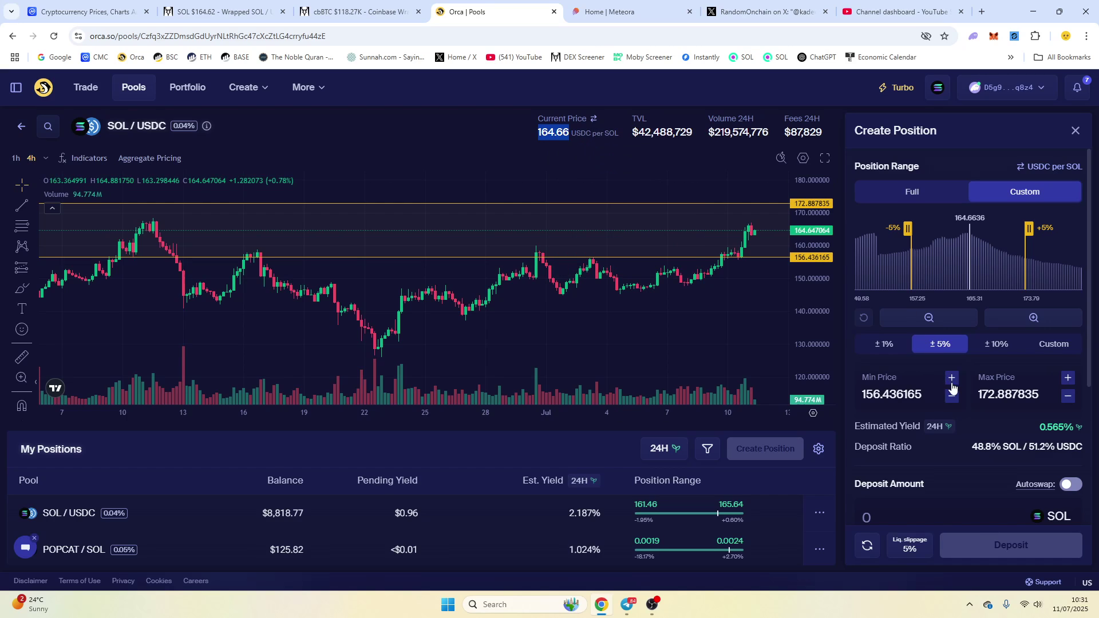
pyautogui.doubleClick(893, 390)
pyautogui.hotkey('ctrl', 'v')
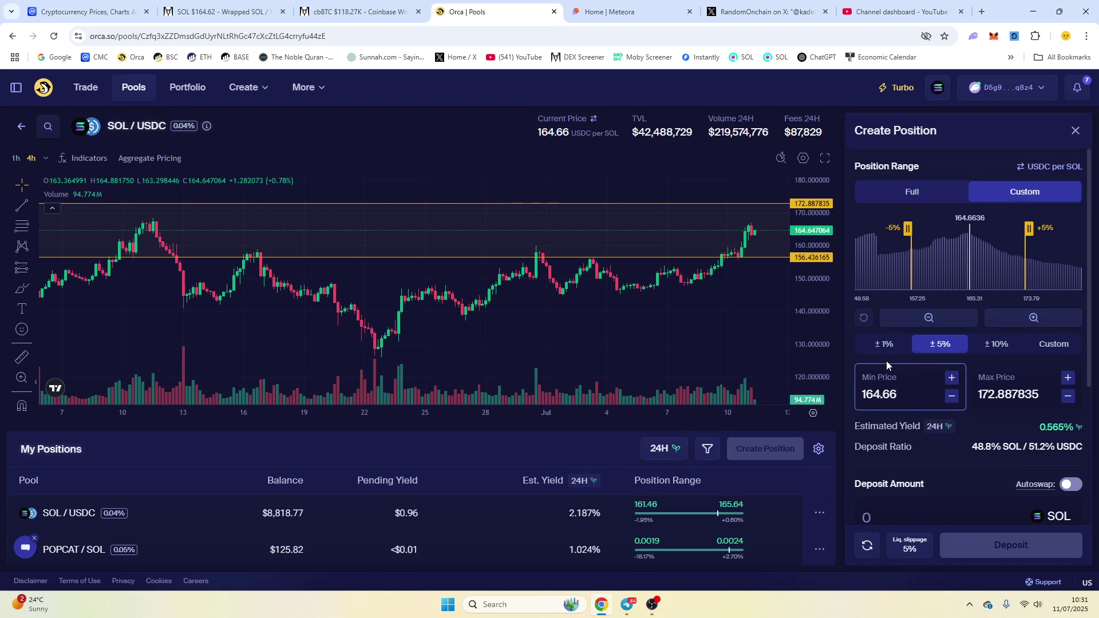
pyautogui.scroll(-4, 885, 359)
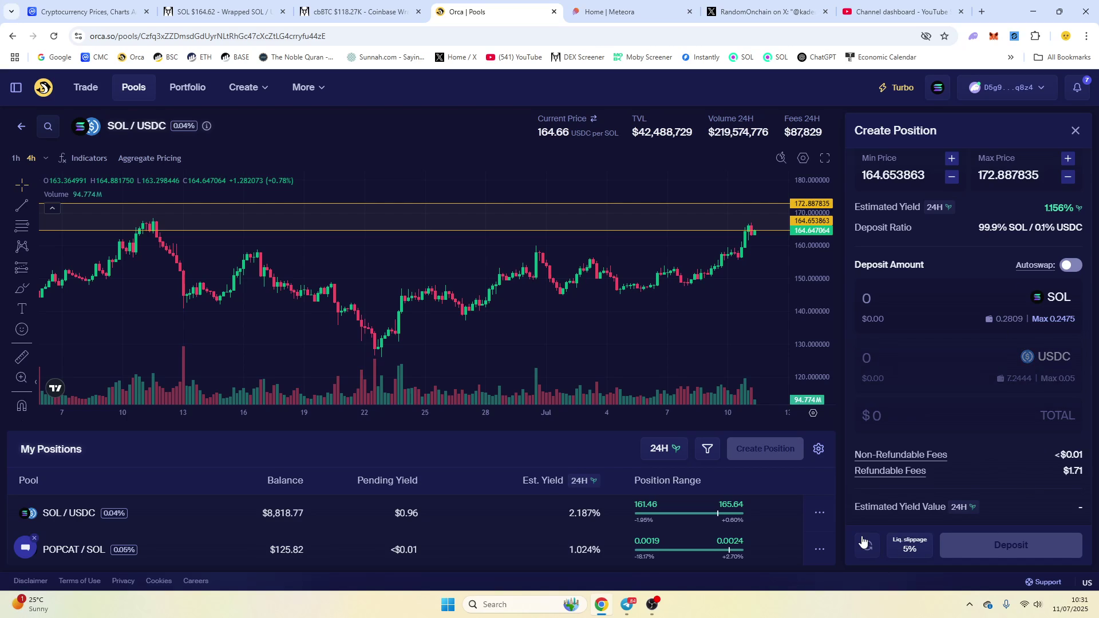
pyautogui.scroll(4, 916, 366)
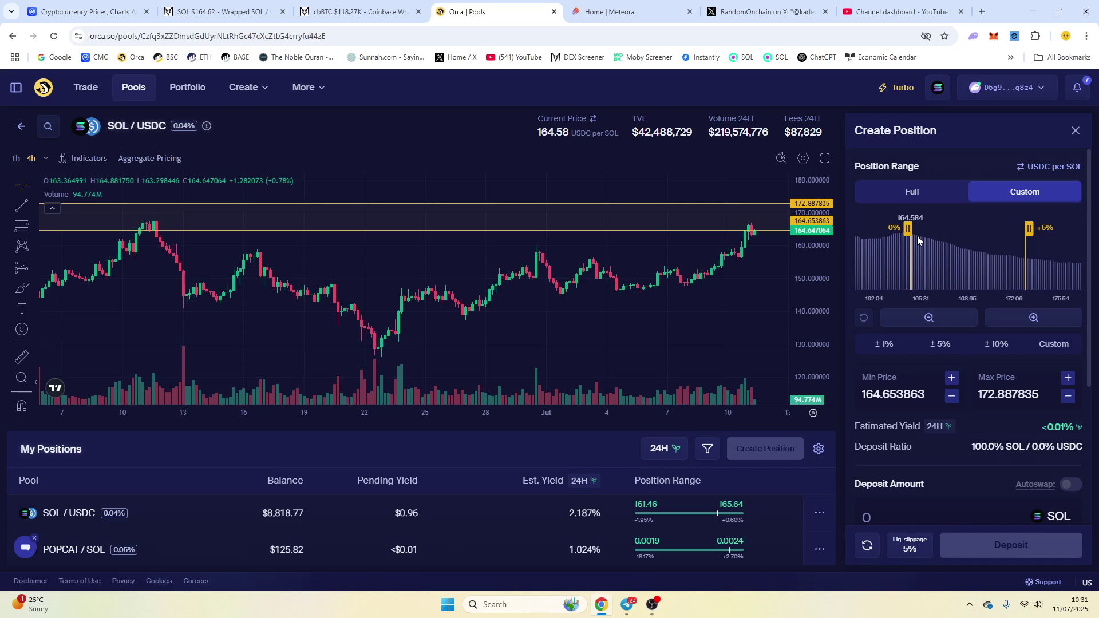
pyautogui.click(950, 376)
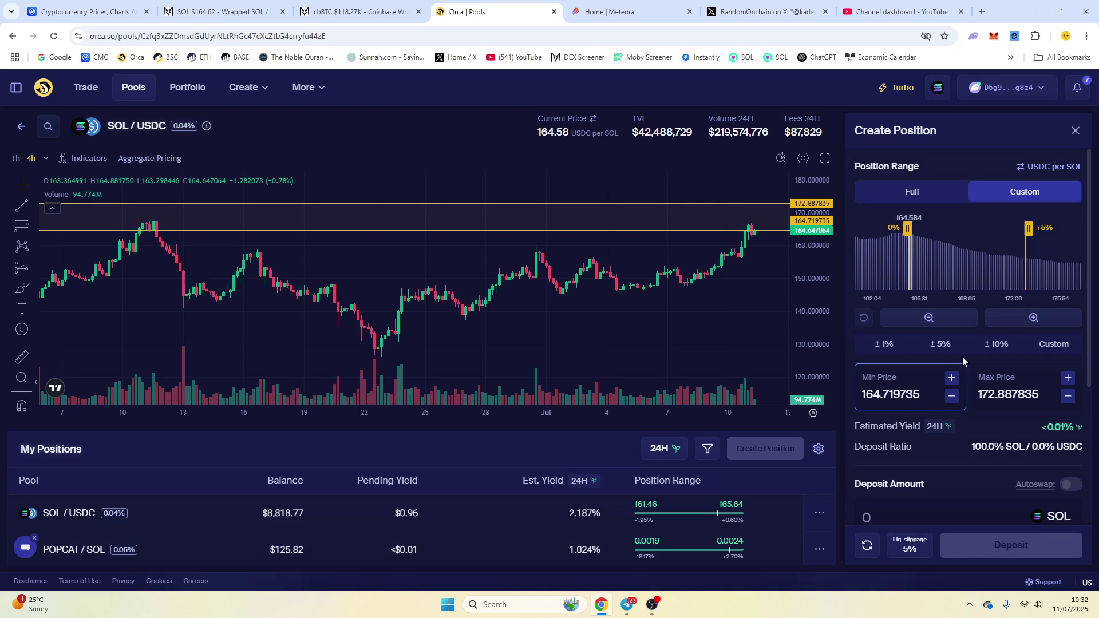
# Fill the SOL deposit with the maximum amount, clear it, and reset the range to ±5%
pyautogui.scroll(-2, 950, 343)
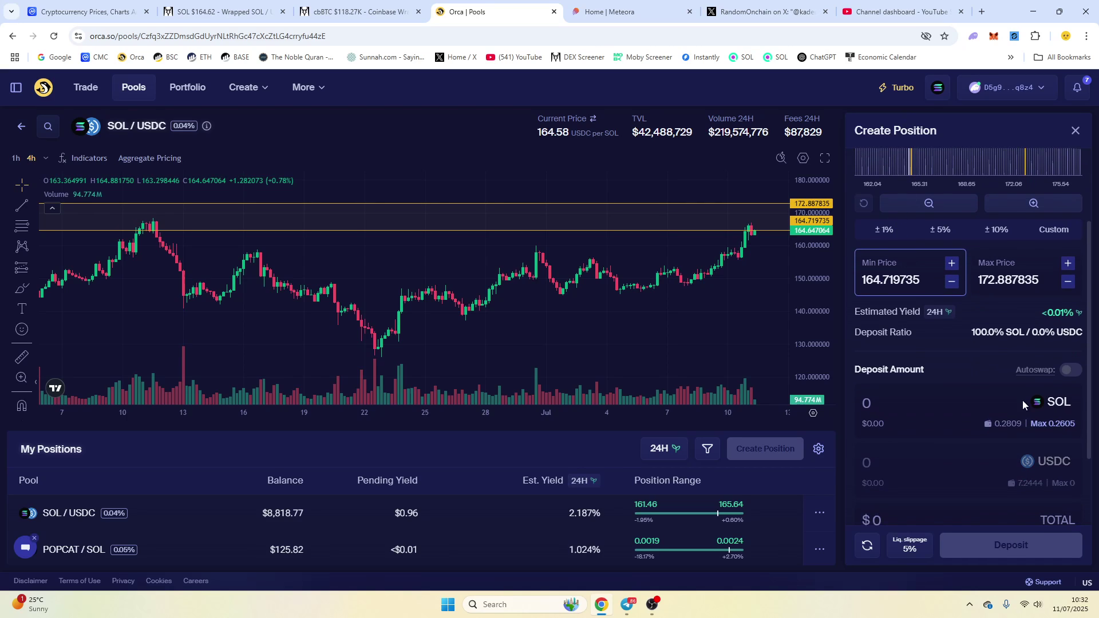
pyautogui.scroll(-2, 1023, 400)
pyautogui.click(1052, 319)
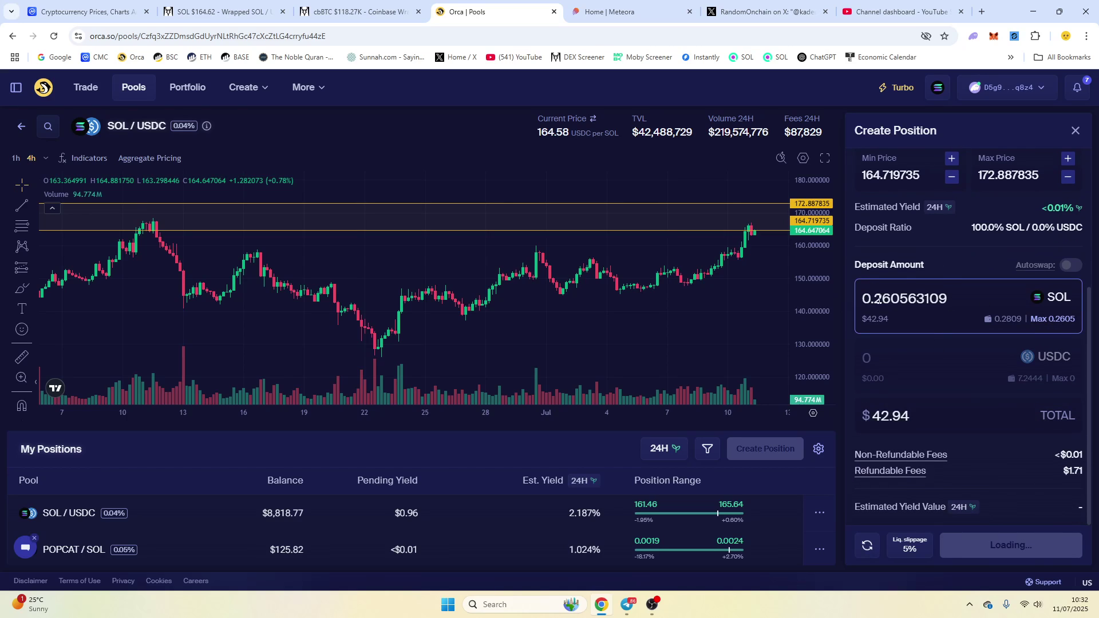
pyautogui.doubleClick(914, 296)
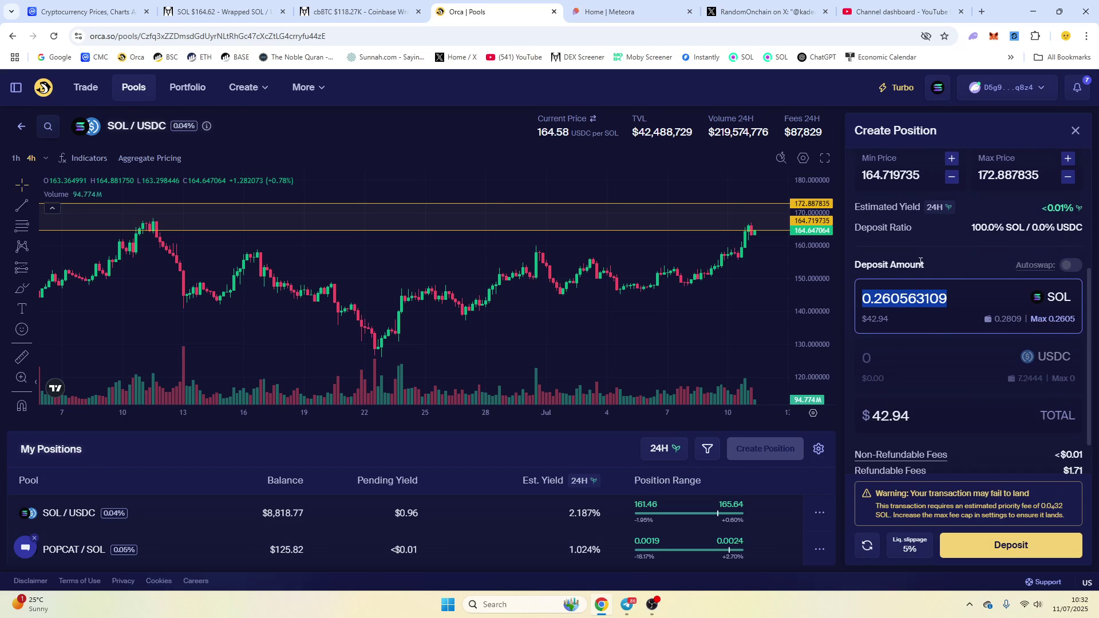
pyautogui.press('BackSpace')
pyautogui.scroll(4, 931, 274)
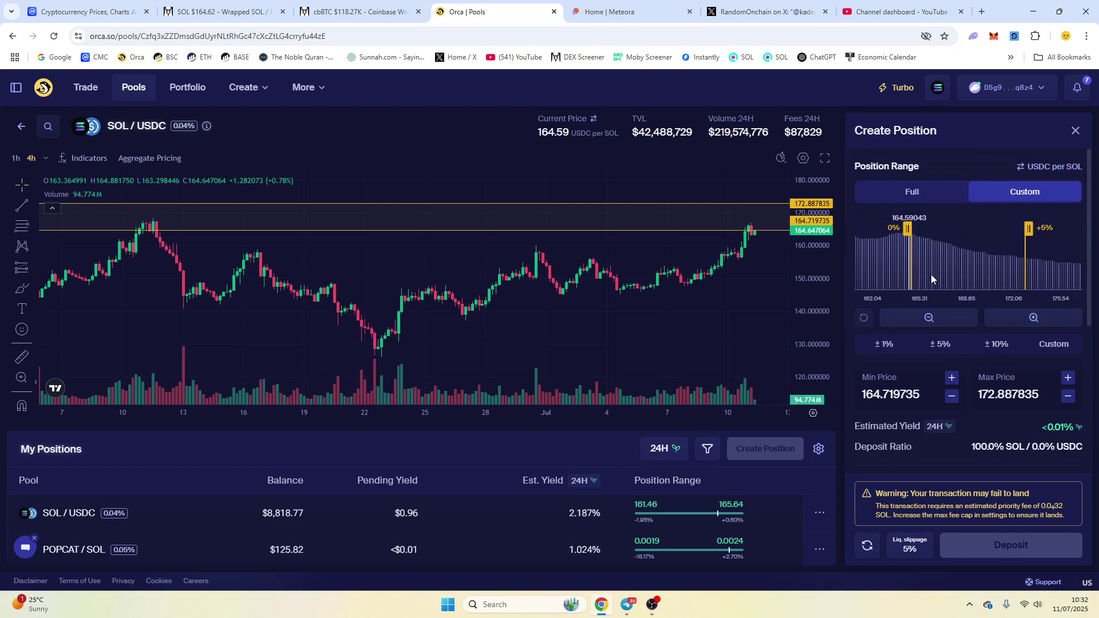
pyautogui.click(940, 344)
# Drag the minimum to the current price, raise it a step, max SOL, then restore ±5%
pyautogui.moveTo(954, 234); pyautogui.dragTo(970, 237)
pyautogui.scroll(-4, 959, 366)
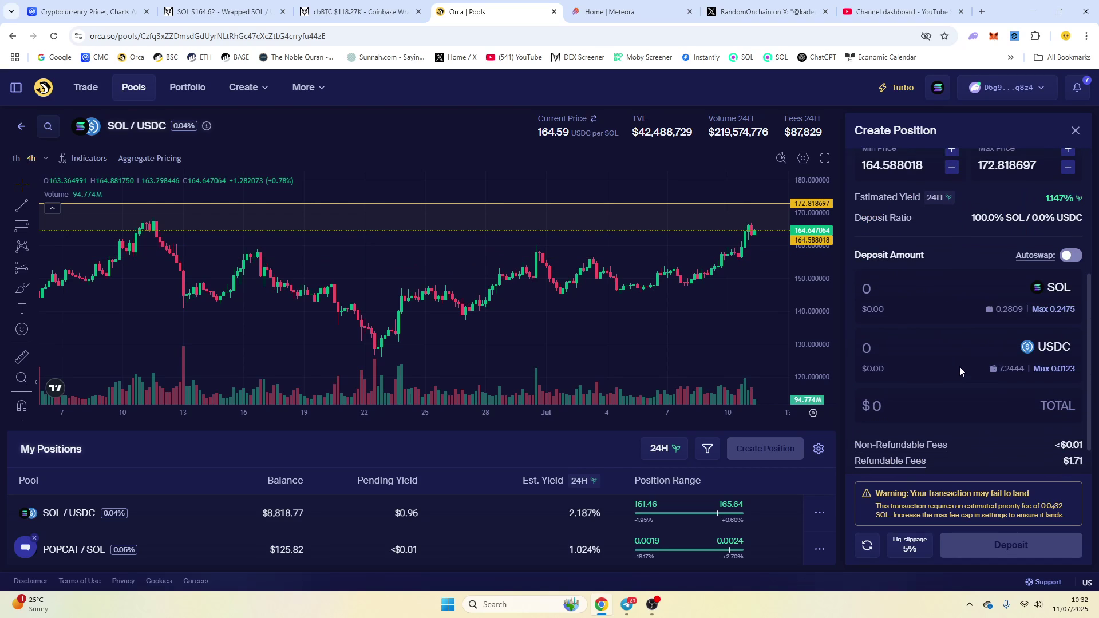
pyautogui.click(952, 149)
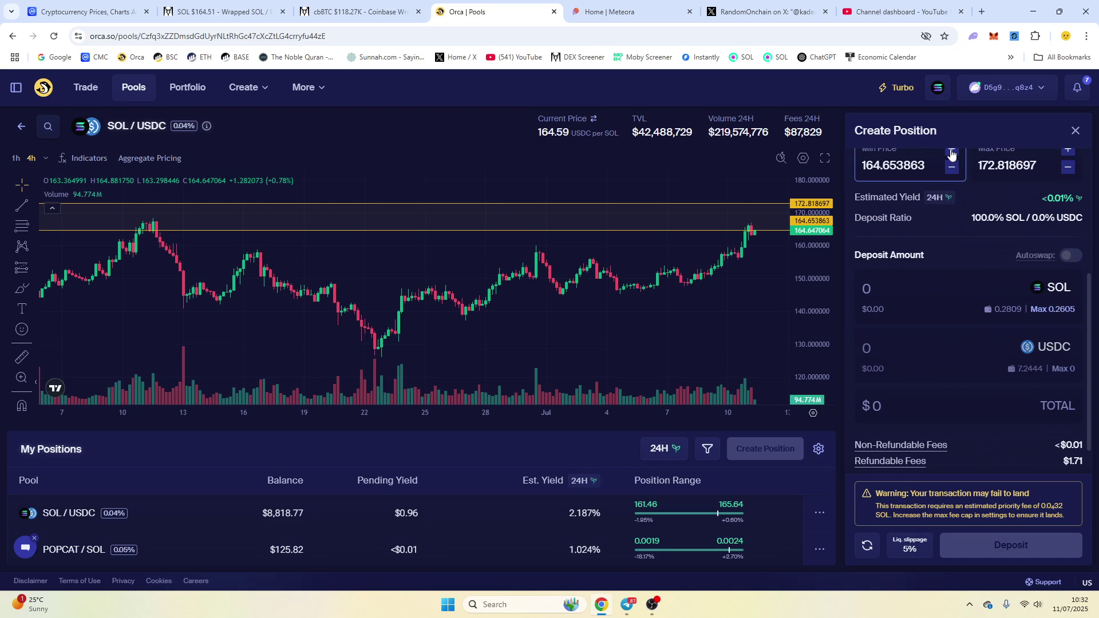
pyautogui.click(1064, 310)
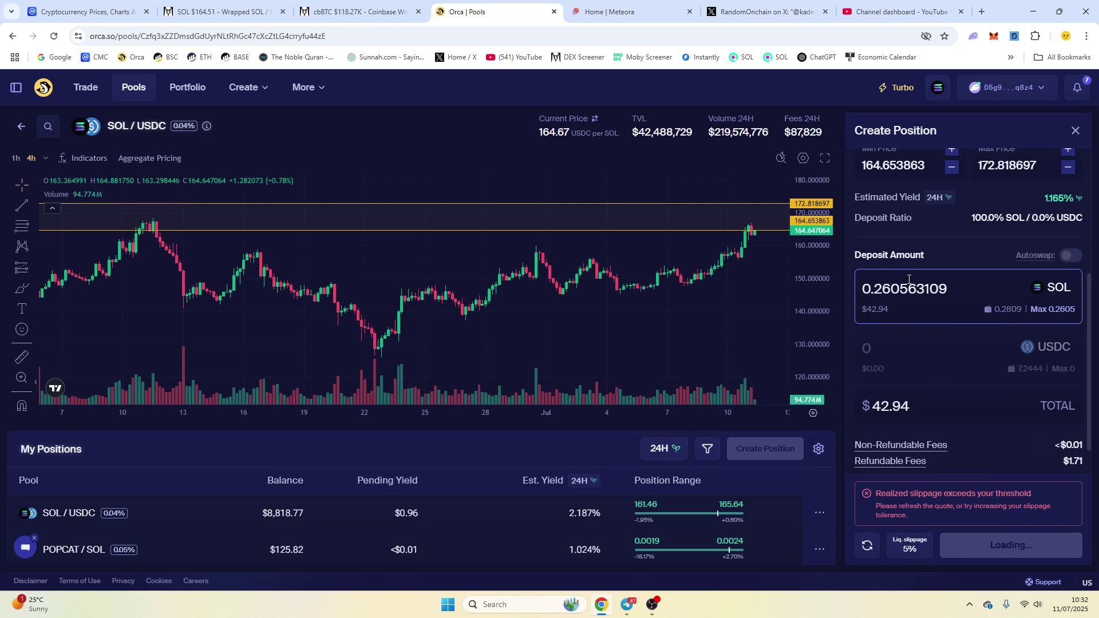
pyautogui.scroll(1, 915, 359)
pyautogui.scroll(3, 915, 359)
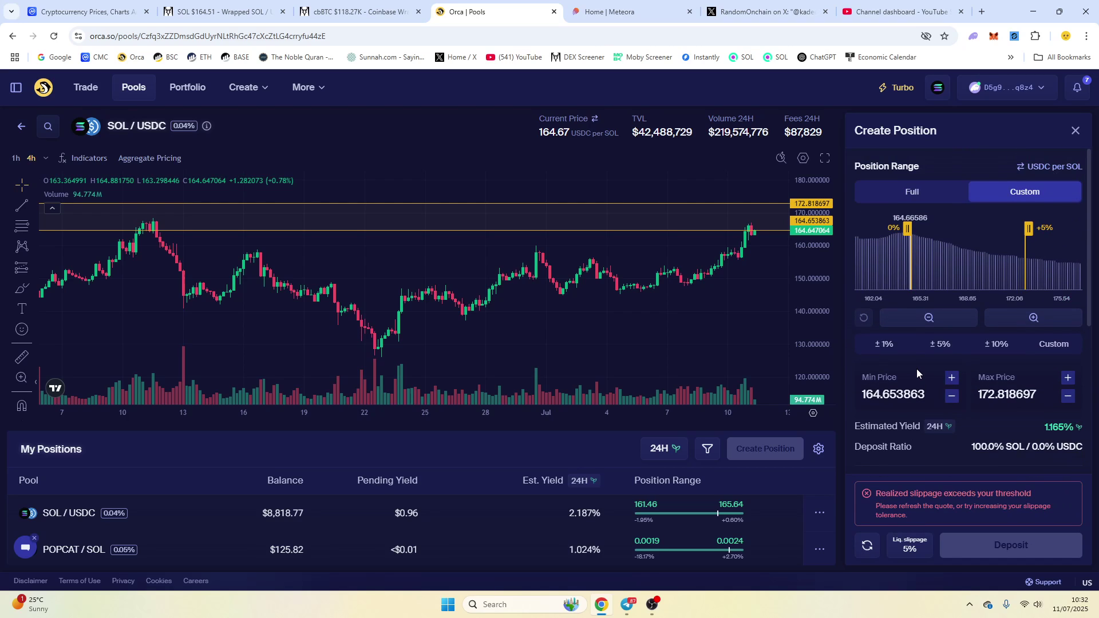
pyautogui.click(954, 349)
# Paste the current price 164.68 into Max Price and apply it
pyautogui.doubleClick(559, 129)
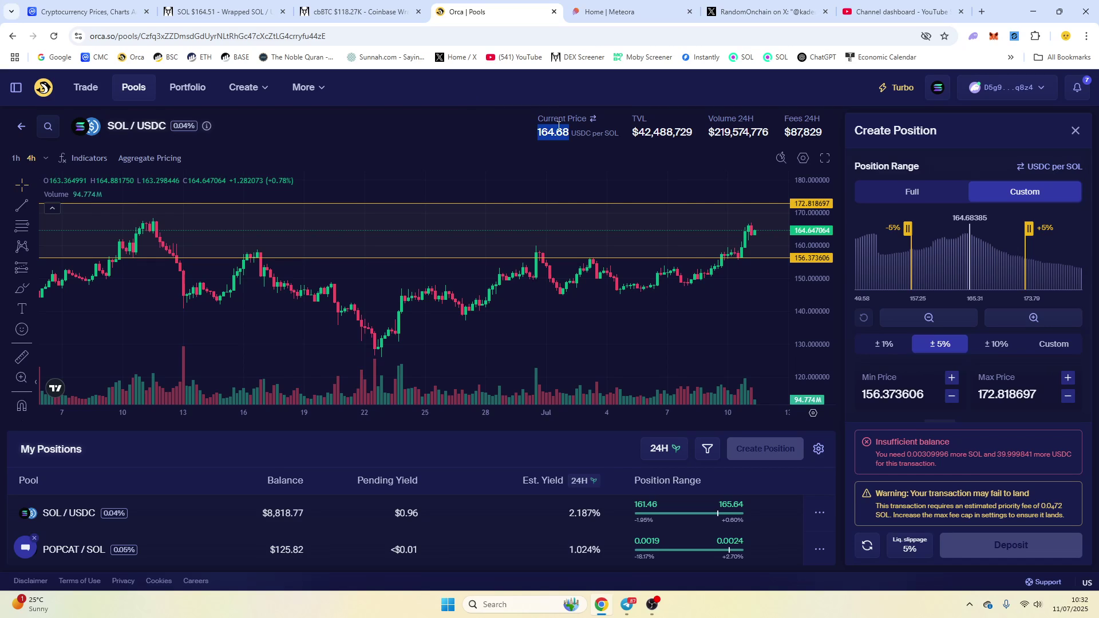
pyautogui.rightClick(558, 125)
pyautogui.click(585, 141)
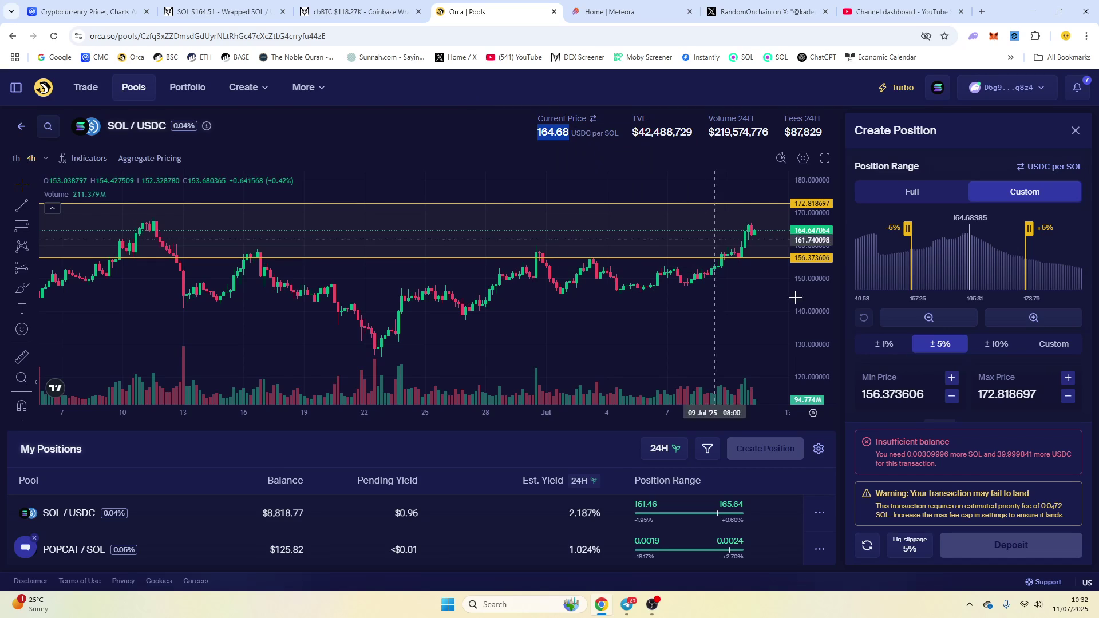
pyautogui.click(868, 548)
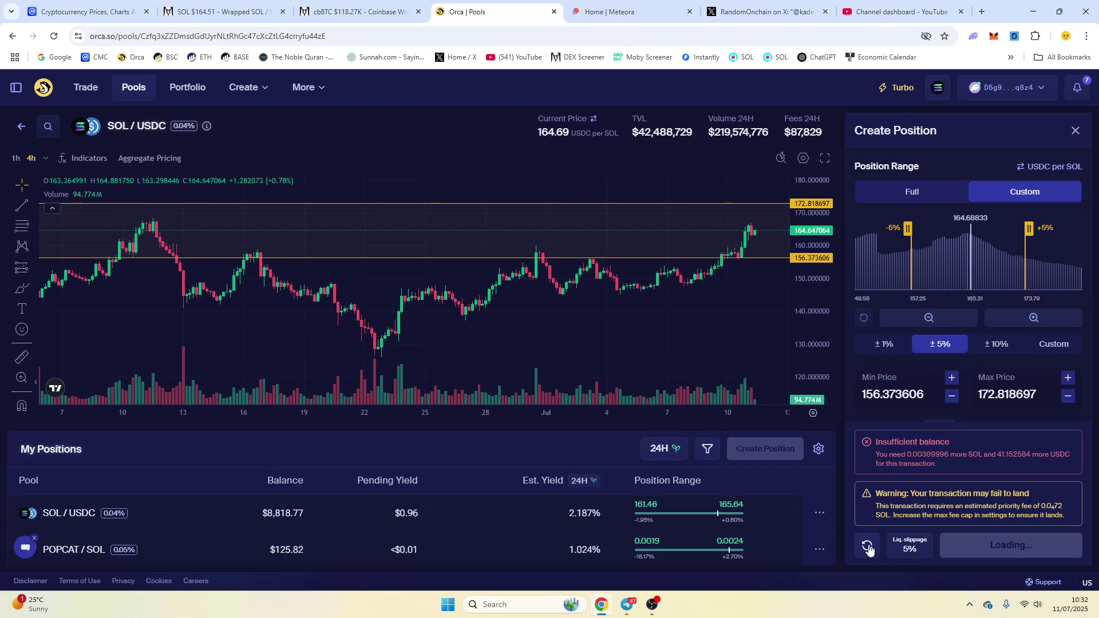
pyautogui.doubleClick(1000, 391)
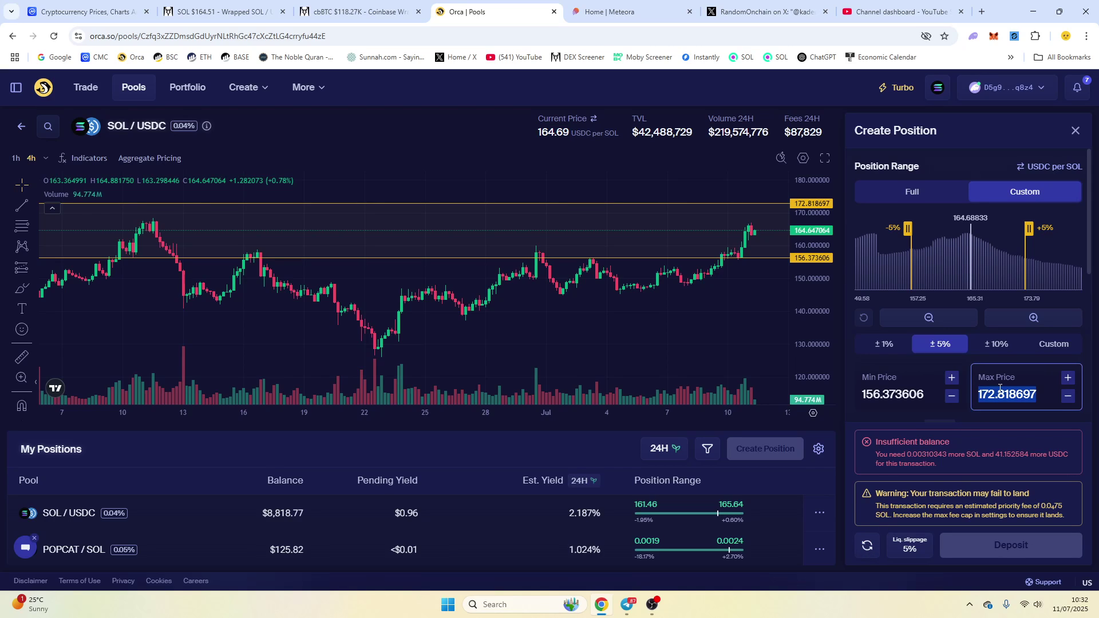
pyautogui.hotkey('ctrl', 'v')
pyautogui.click(993, 359)
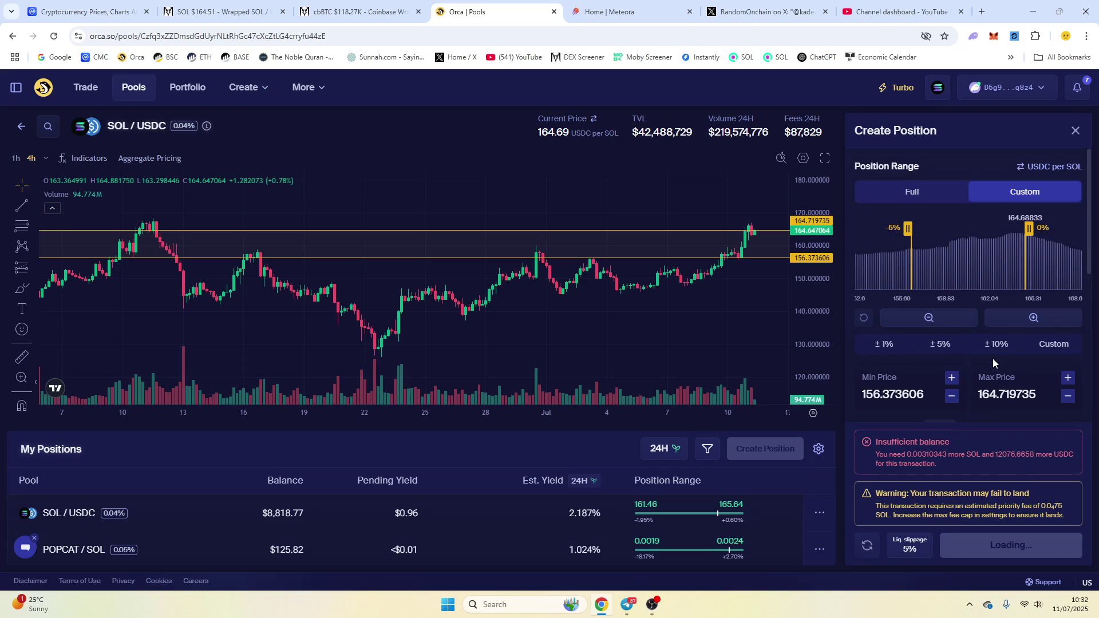
# Lower the maximum price one step and fill the USDC deposit with the maximum amount
pyautogui.scroll(-3, 991, 358)
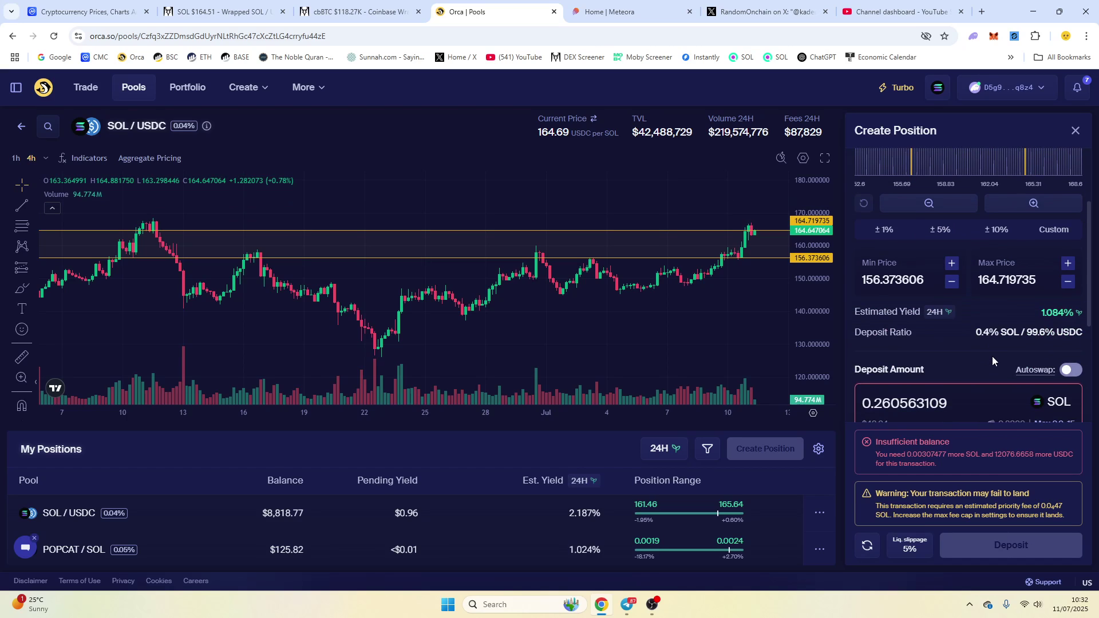
pyautogui.click(1067, 224)
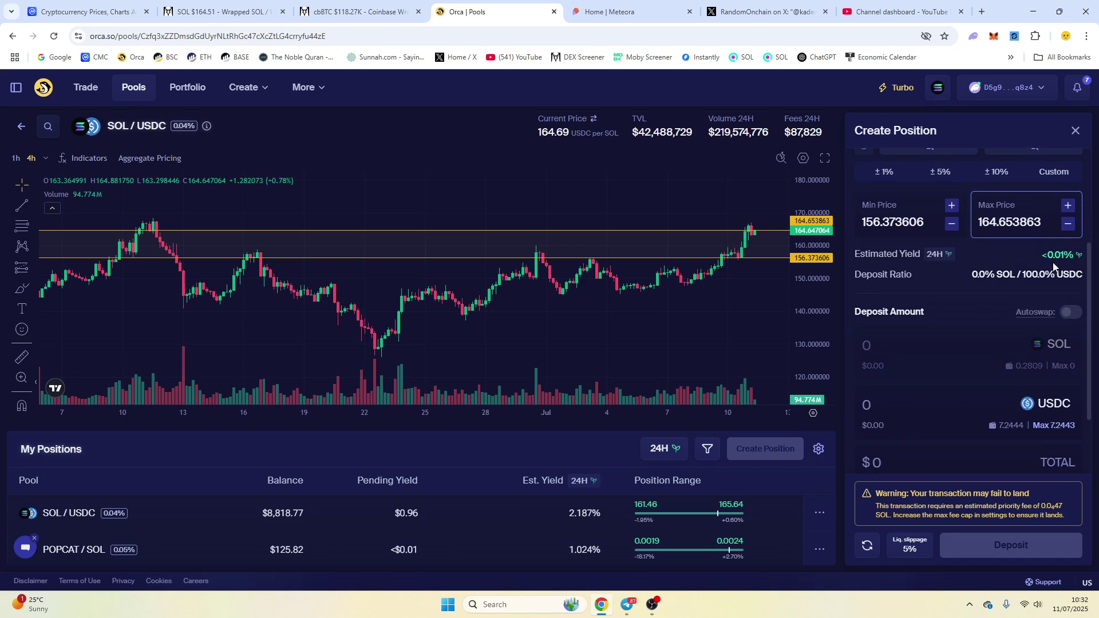
pyautogui.scroll(-2, 1052, 323)
pyautogui.click(1054, 326)
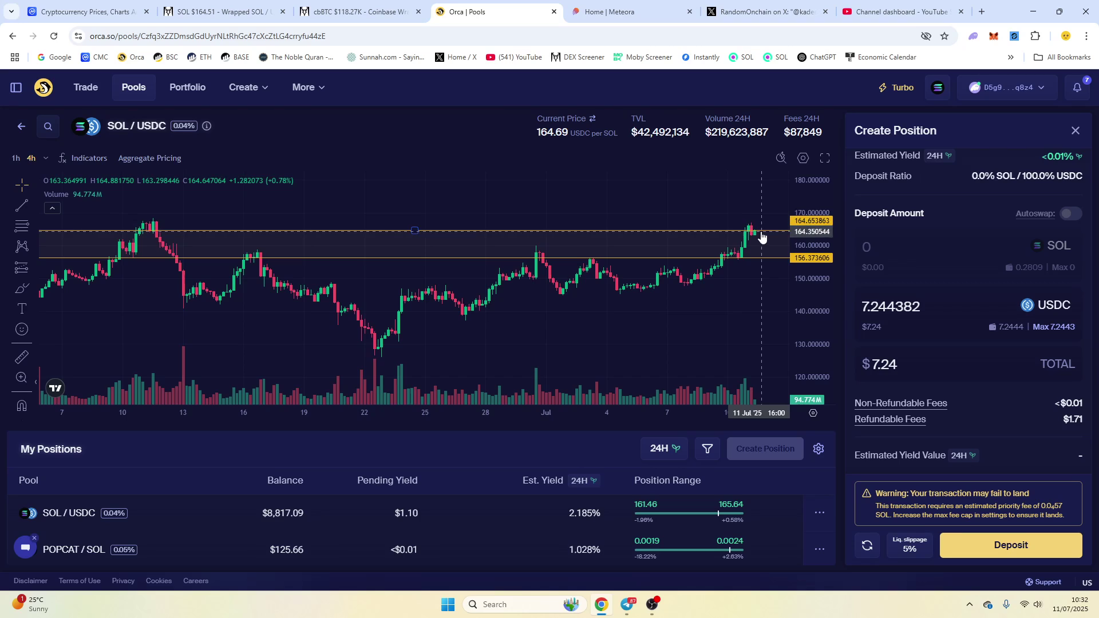
pyautogui.scroll(4, 972, 359)
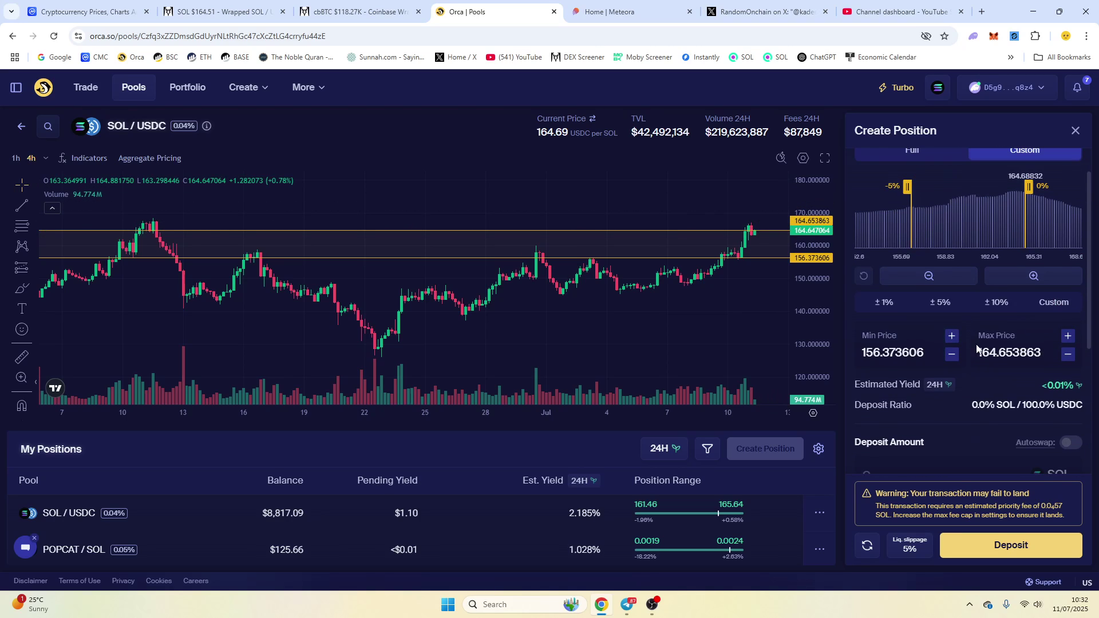
# Reapply ±5% and drag the maximum down to the current price, giving 156.498748–164.653863
pyautogui.click(940, 303)
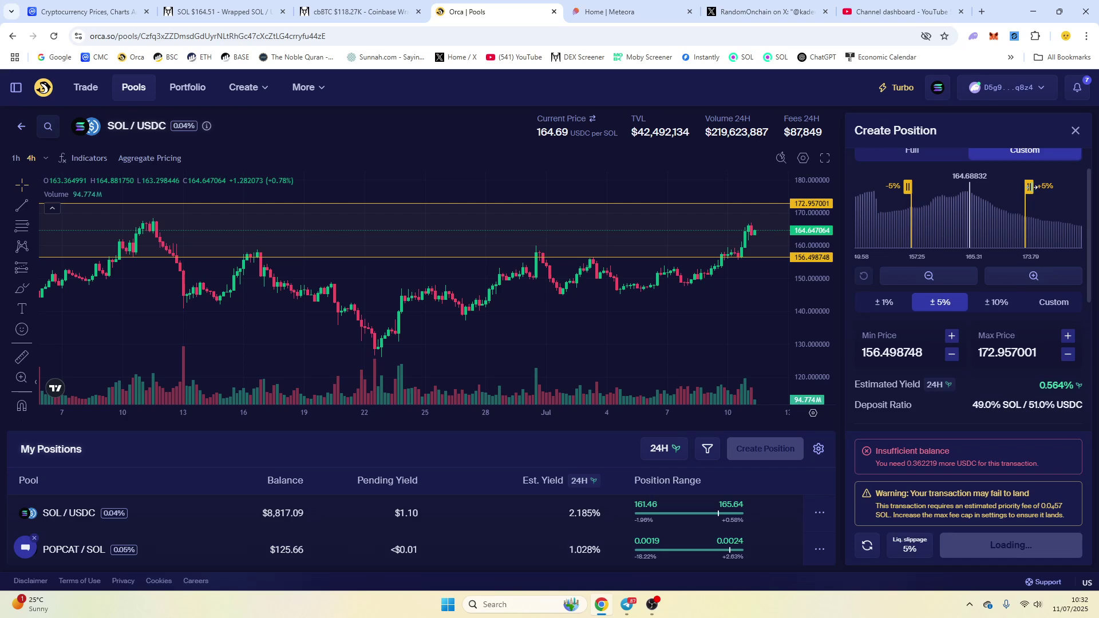
pyautogui.moveTo(1029, 187); pyautogui.dragTo(967, 197)
pyautogui.scroll(-4, 1032, 348)
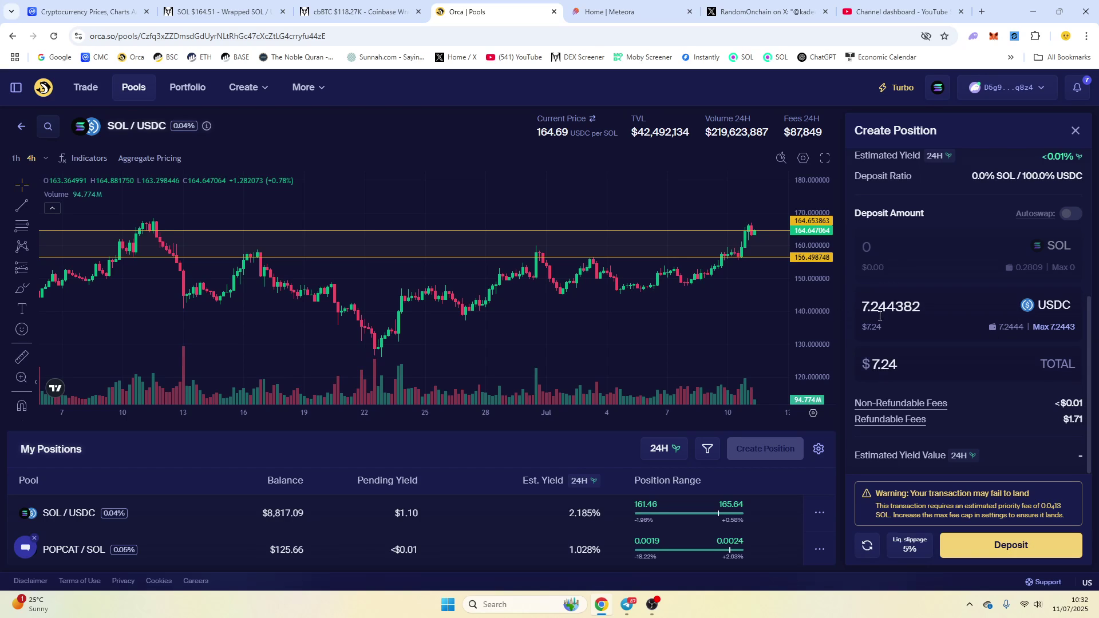
pyautogui.scroll(4, 945, 369)
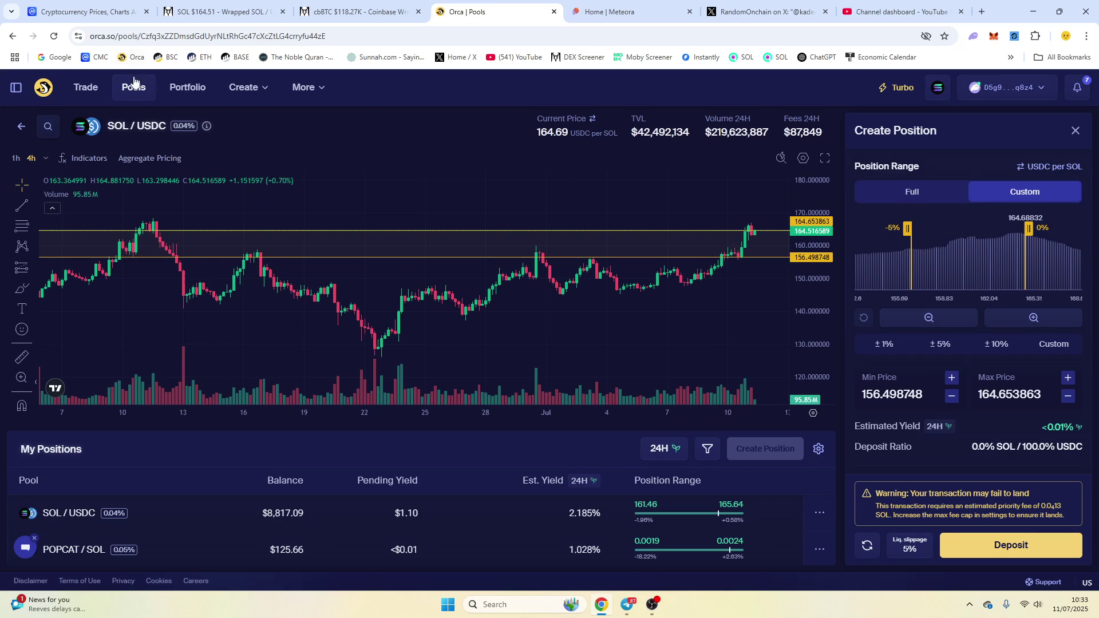
# Open the USELESS/SOL pool, cap the maximum price at 0.00171185, and enter 0.1 SOL
pyautogui.click(23, 126)
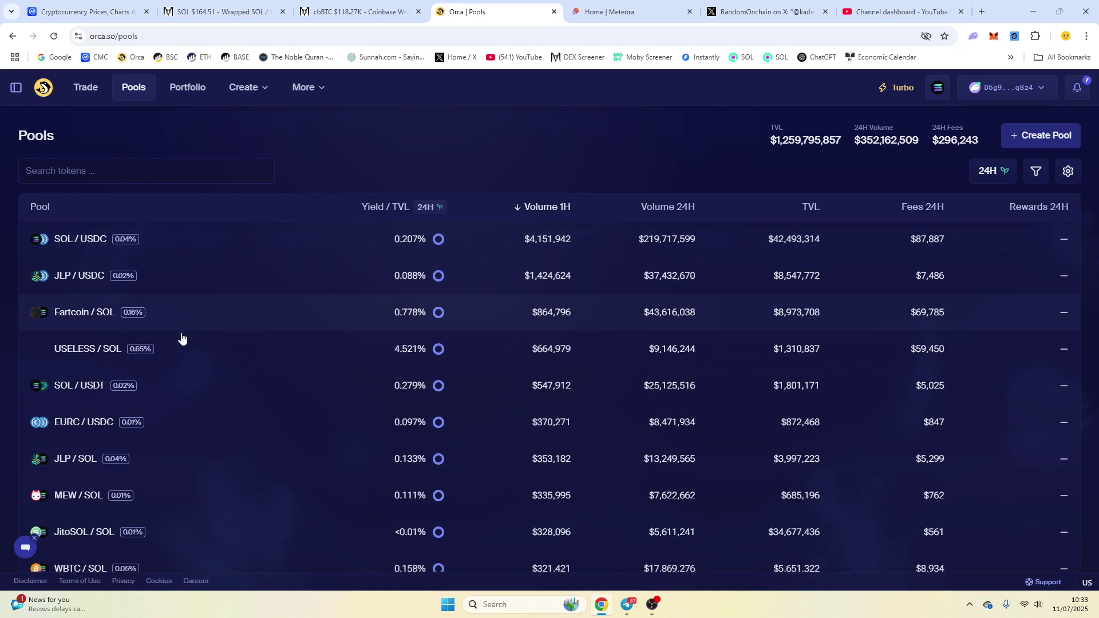
pyautogui.click(116, 351)
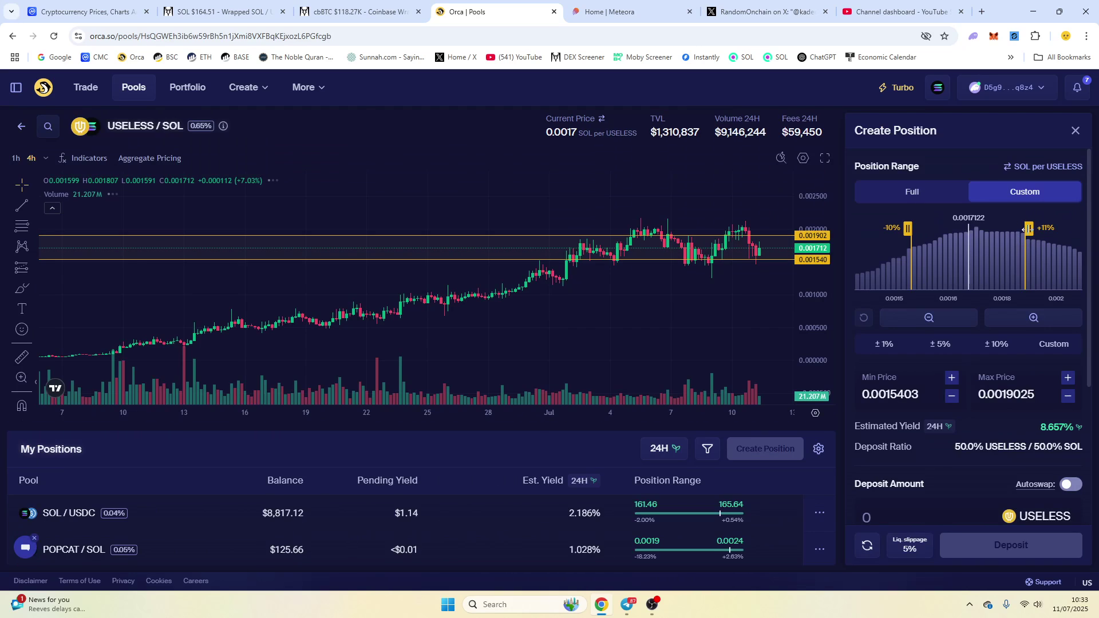
pyautogui.moveTo(1028, 227); pyautogui.dragTo(969, 223)
pyautogui.scroll(-4, 1043, 368)
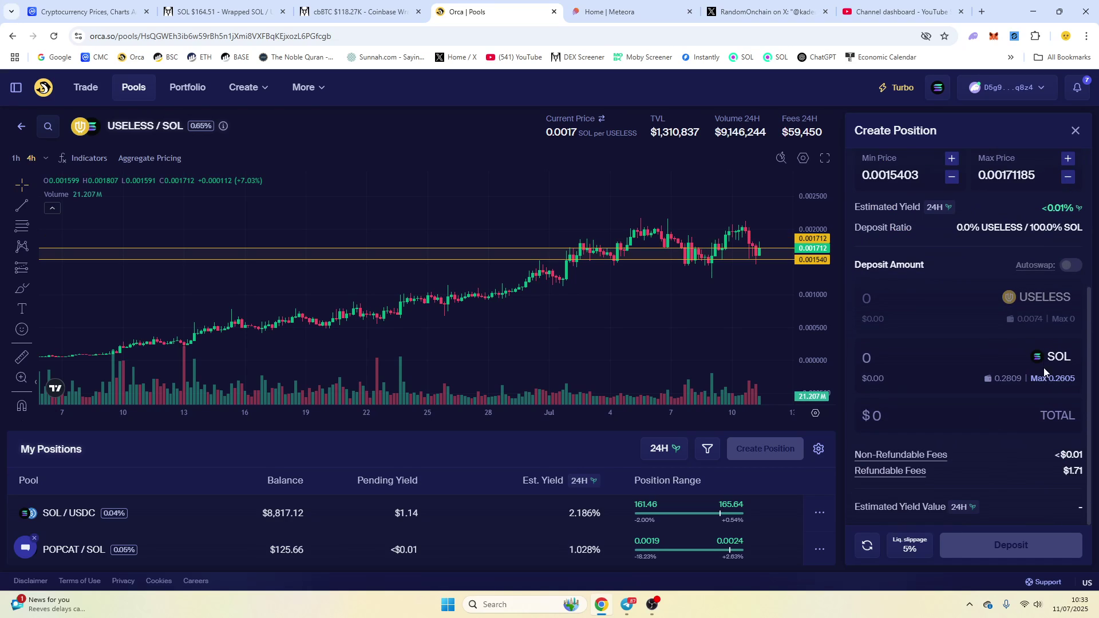
pyautogui.click(908, 348)
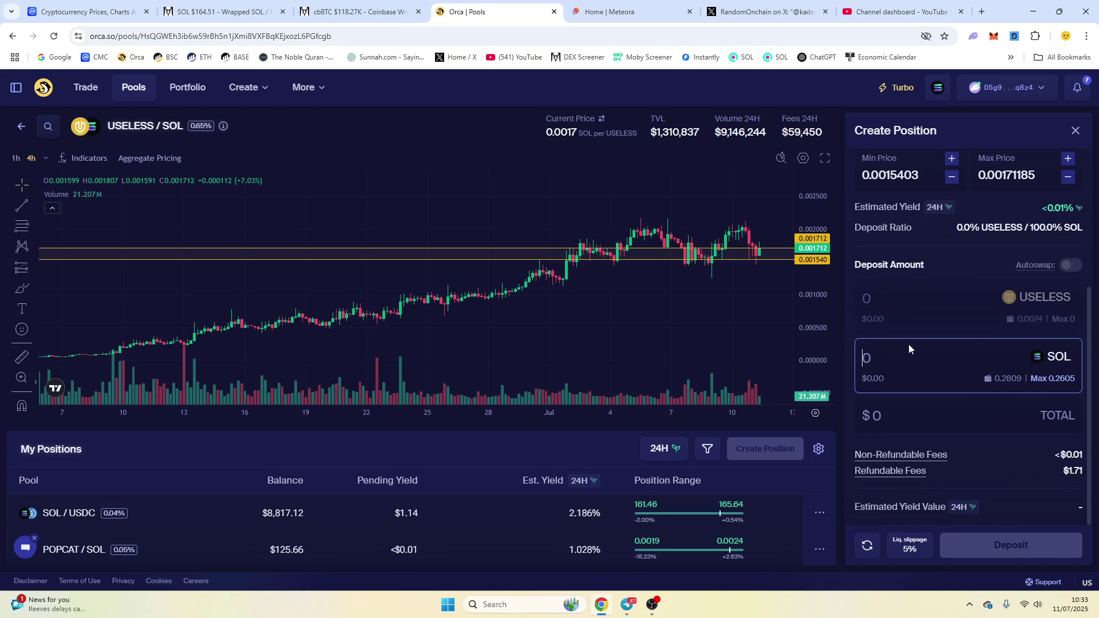
pyautogui.write('0.1')
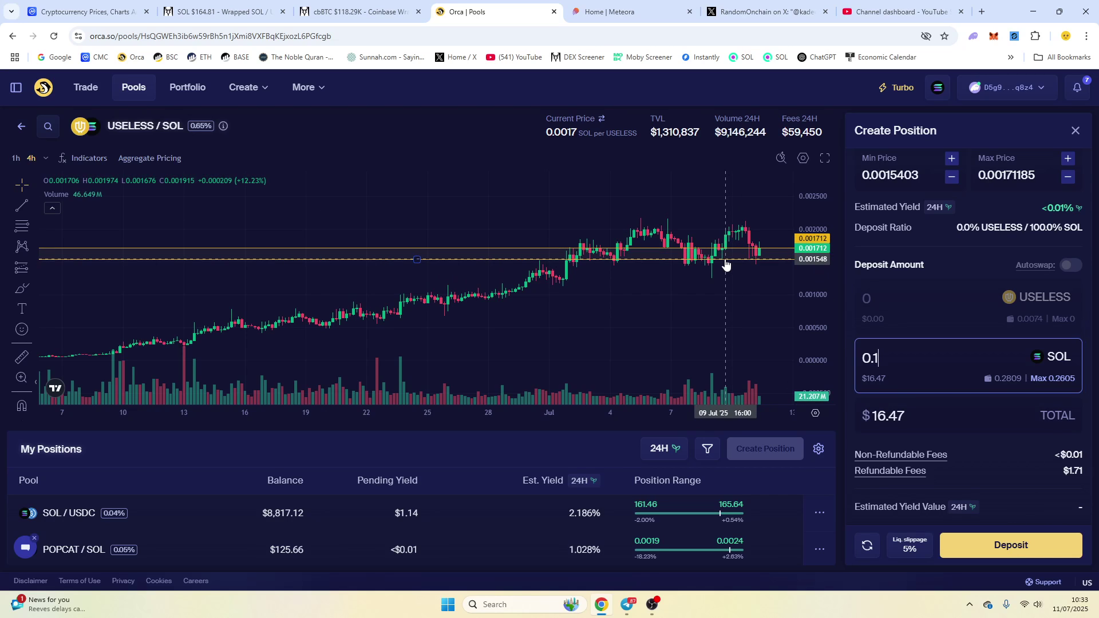
# Drag the minimum price down to 0.000668192, keeping the maximum at 0.00171185
pyautogui.moveTo(726, 264); pyautogui.dragTo(734, 372)
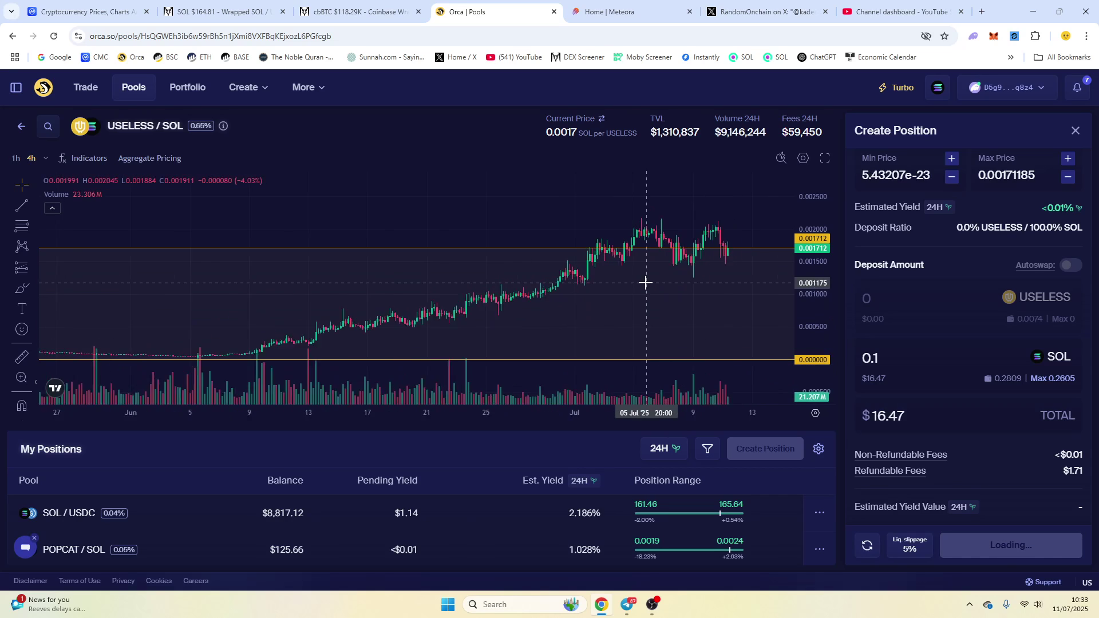
pyautogui.scroll(-1, 629, 307)
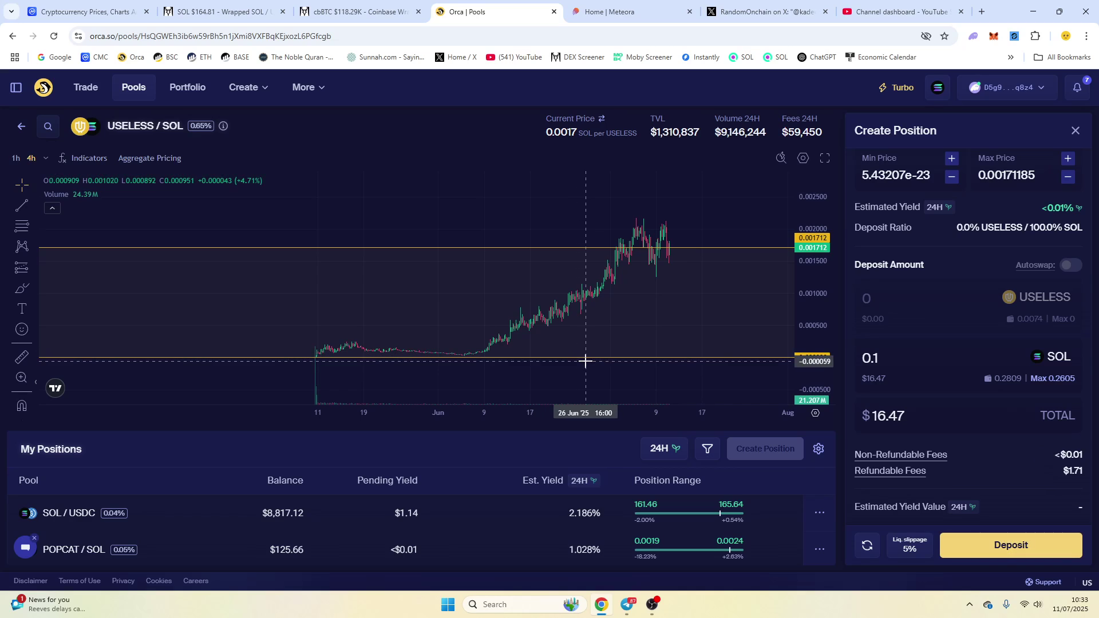
pyautogui.moveTo(584, 359); pyautogui.dragTo(598, 315)
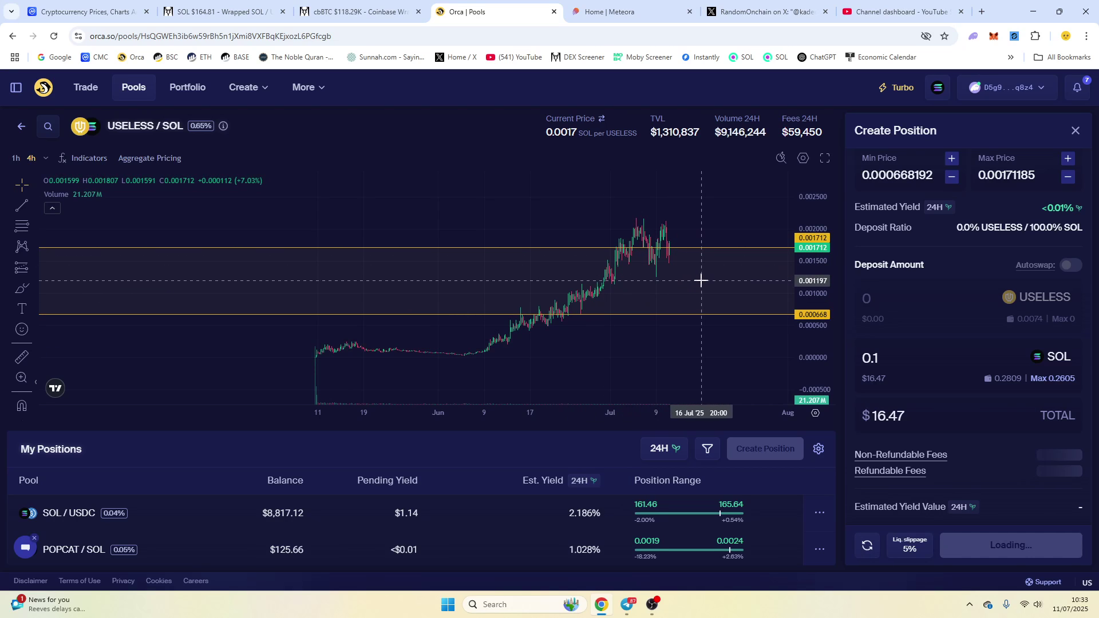
pyautogui.moveTo(699, 282)
pyautogui.mouseDown()
pyautogui.moveTo(363, 273)
pyautogui.moveTo(363, 252)
pyautogui.moveTo(372, 269)
pyautogui.moveTo(761, 289)
pyautogui.moveTo(789, 177)
pyautogui.mouseUp()
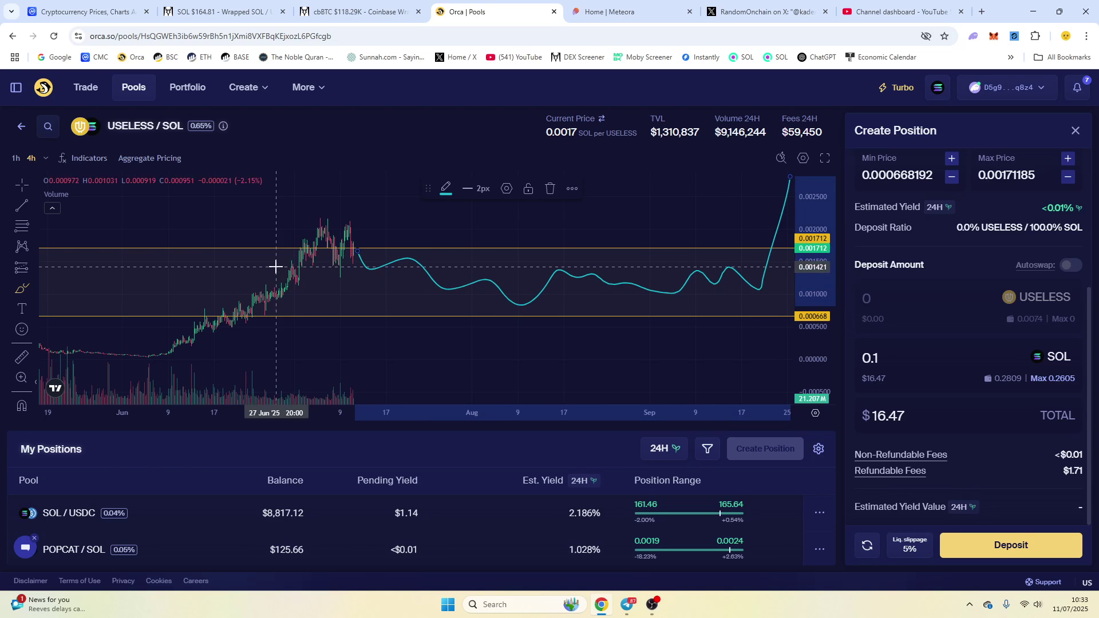
pyautogui.scroll(4, 1038, 263)
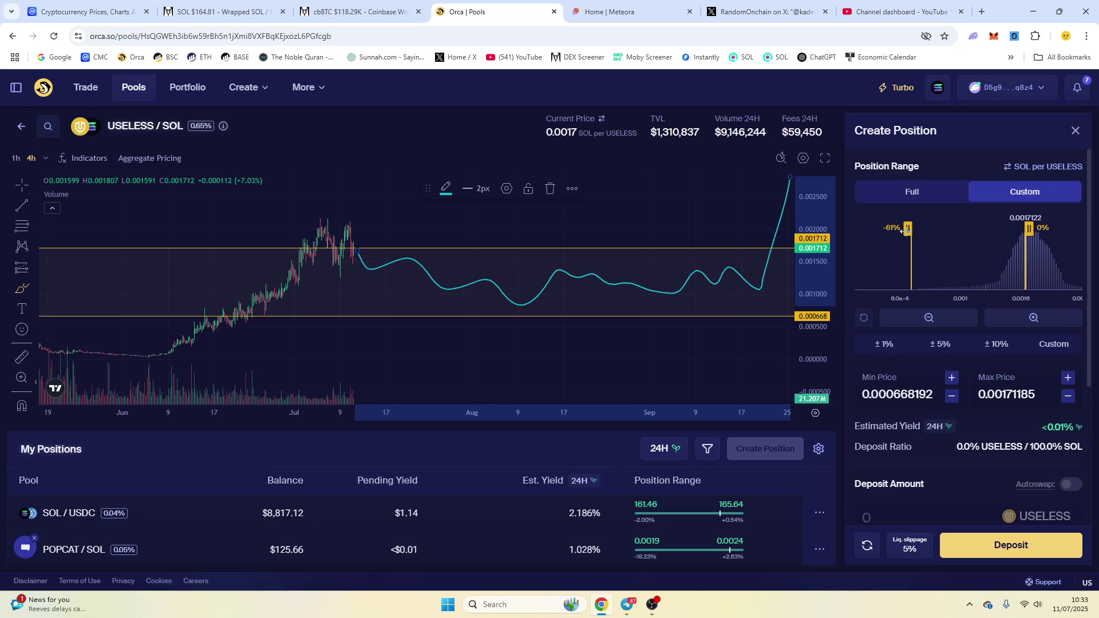
# Reset to ±5%, zoom out the histogram, and drag the maximum price up to 0.0196063
pyautogui.click(939, 345)
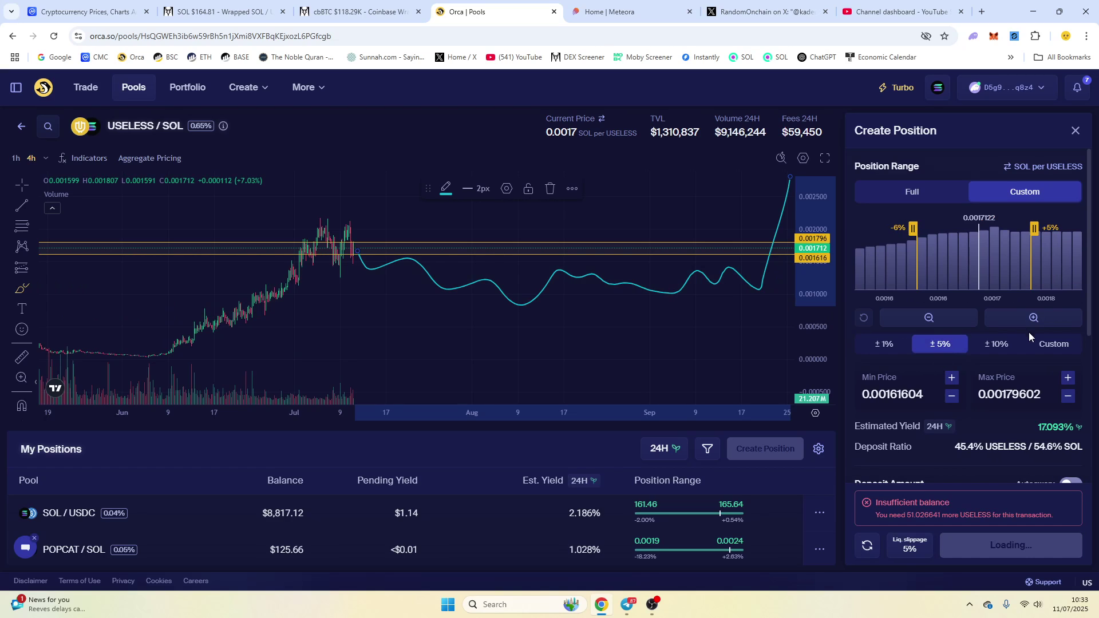
pyautogui.click(928, 318)
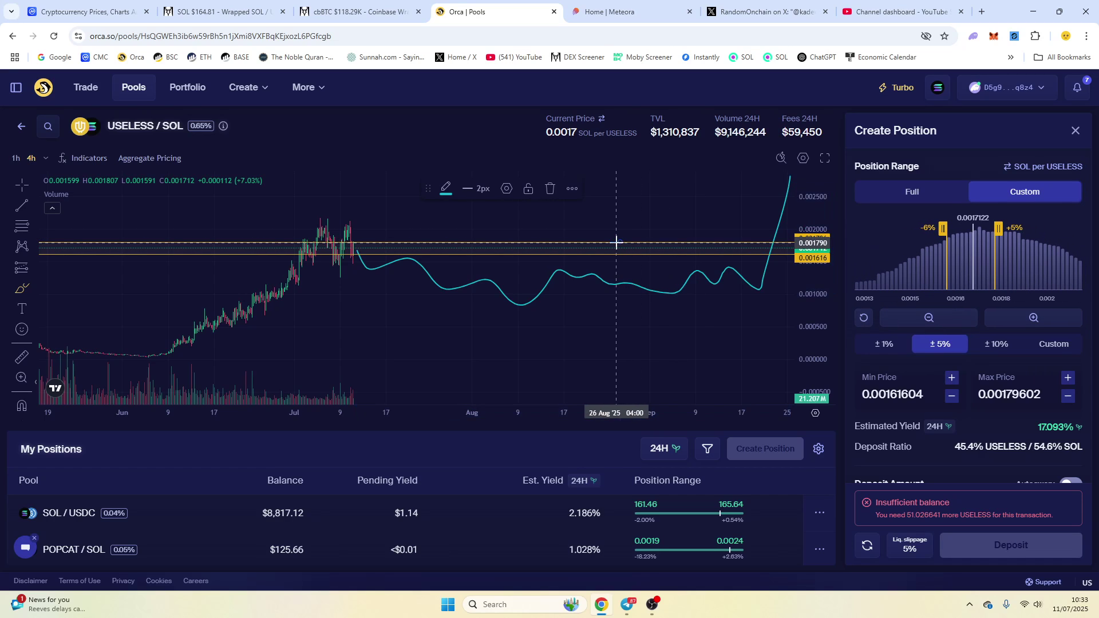
pyautogui.moveTo(617, 243); pyautogui.dragTo(632, 194)
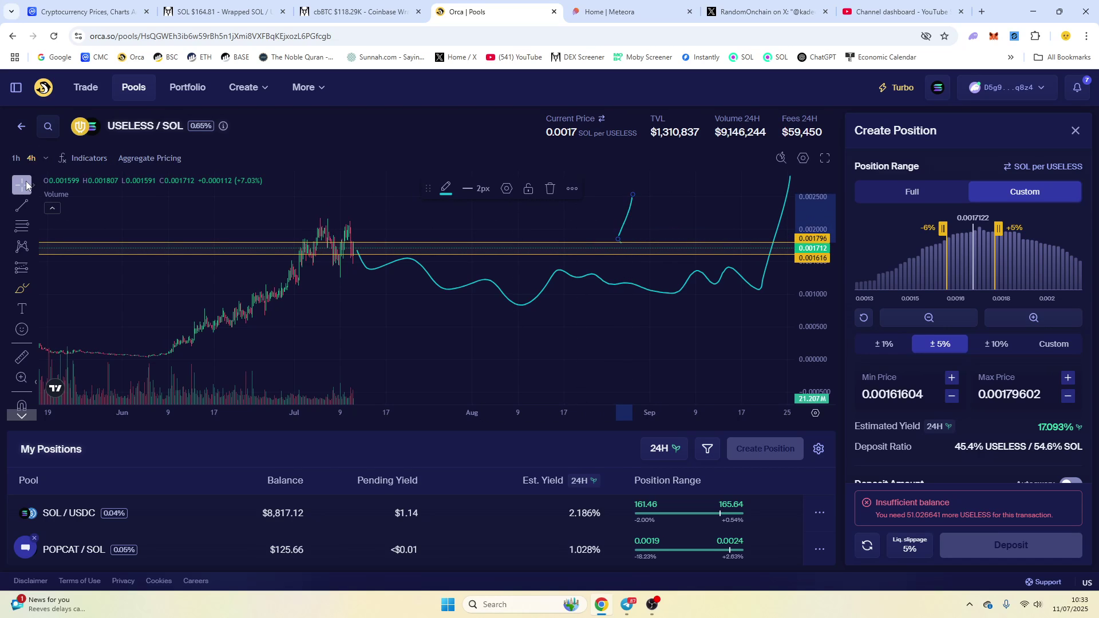
pyautogui.moveTo(593, 243); pyautogui.dragTo(589, 174)
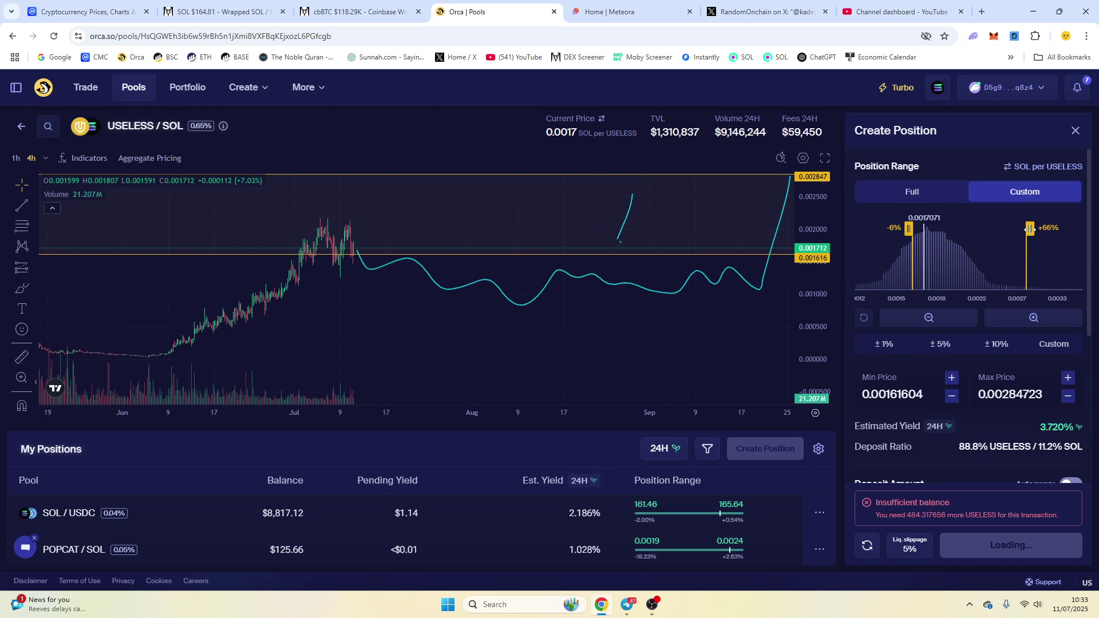
pyautogui.moveTo(1029, 229)
pyautogui.mouseDown()
pyautogui.moveTo(1065, 231)
pyautogui.moveTo(1025, 239)
pyautogui.mouseUp()
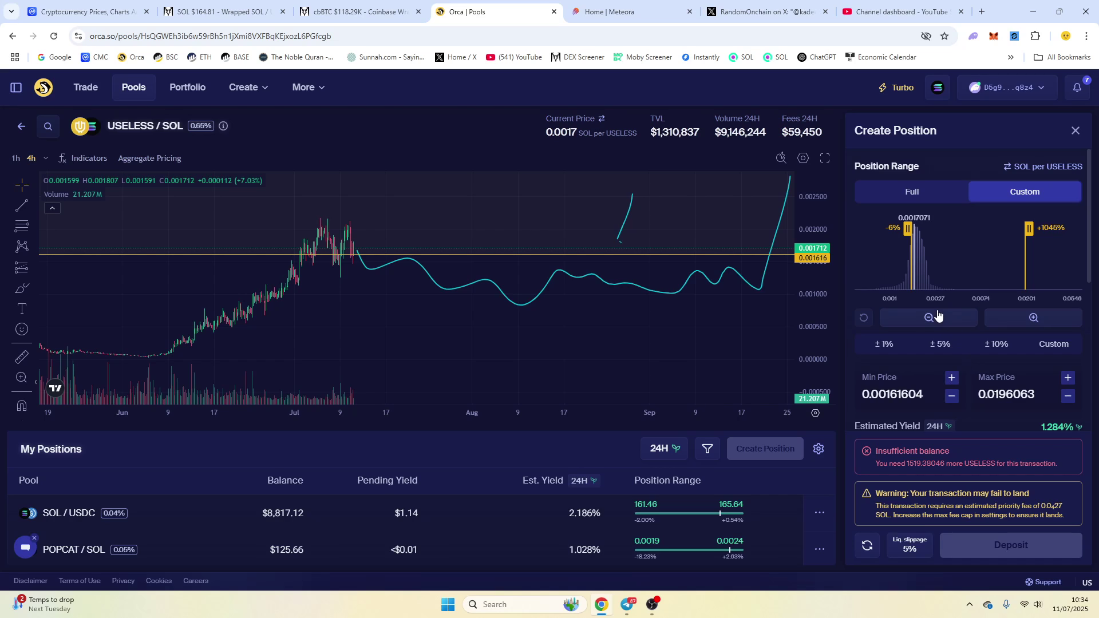
# Step Min Price up to 0.00174503, above current price, for a 100% USELESS deposit
pyautogui.scroll(-2, 942, 344)
pyautogui.click(950, 264)
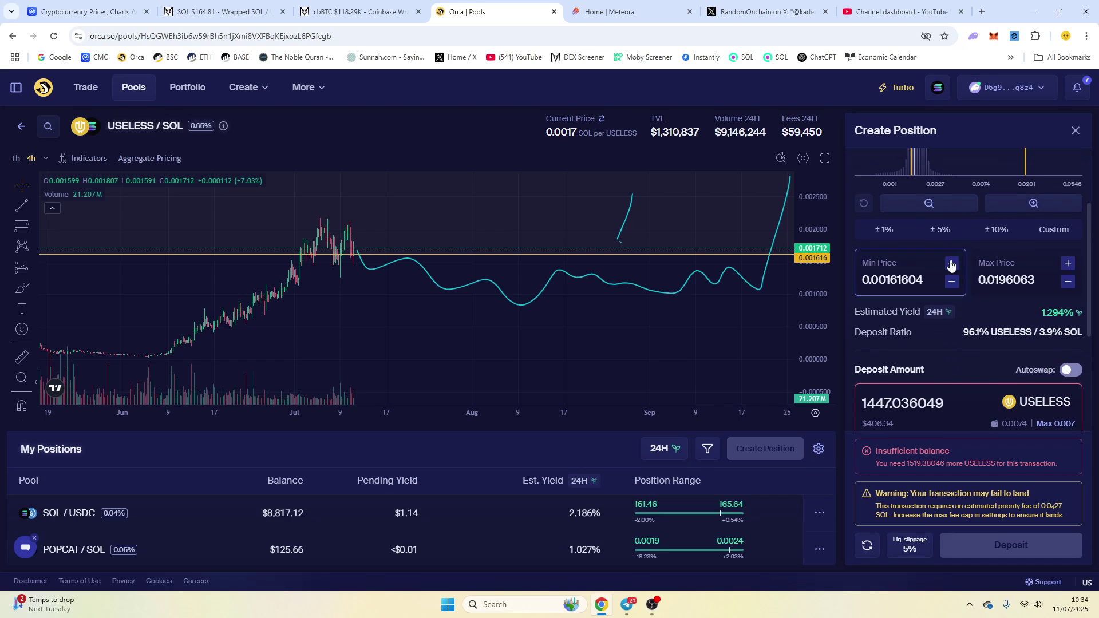
pyautogui.click(950, 264)
pyautogui.click(951, 264)
pyautogui.click(951, 264)
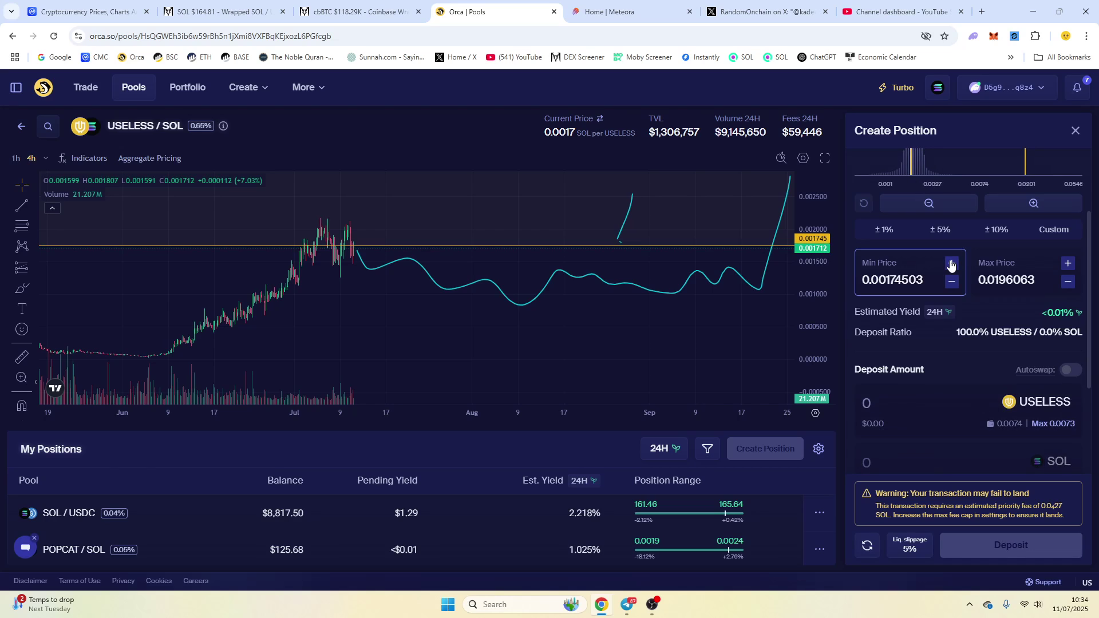
pyautogui.scroll(-2, 1025, 322)
pyautogui.click(1053, 309)
pyautogui.scroll(4, 958, 382)
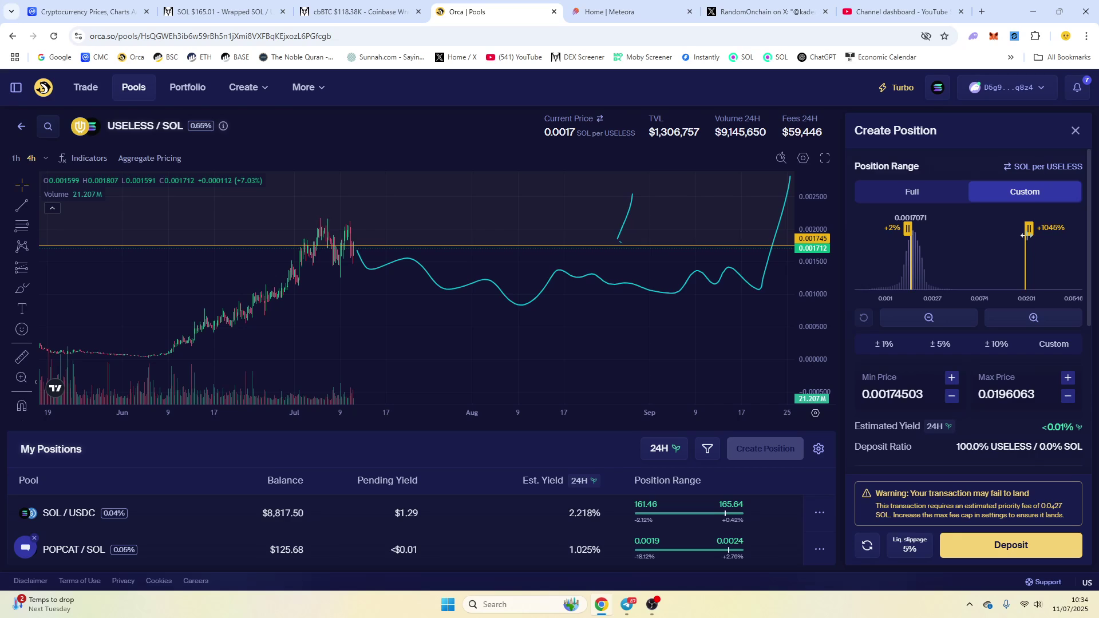
# Pull the maximum down, reapply ±5%, and set the minimum 1% below current (0.00169549–0.00179602)
pyautogui.moveTo(1025, 246); pyautogui.dragTo(917, 234)
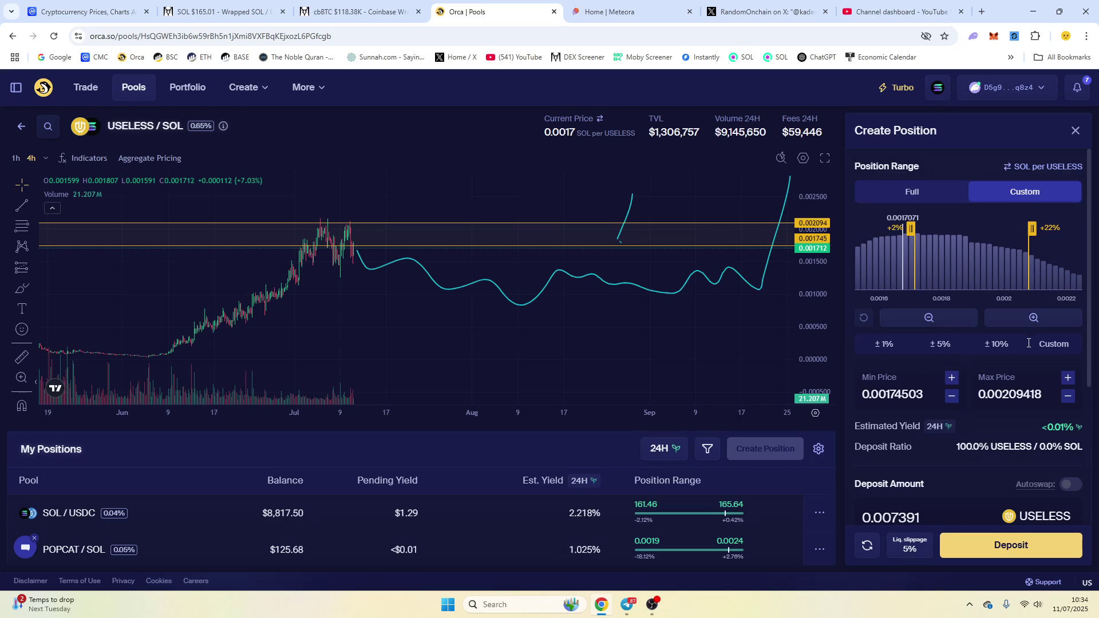
pyautogui.click(952, 396)
pyautogui.click(959, 347)
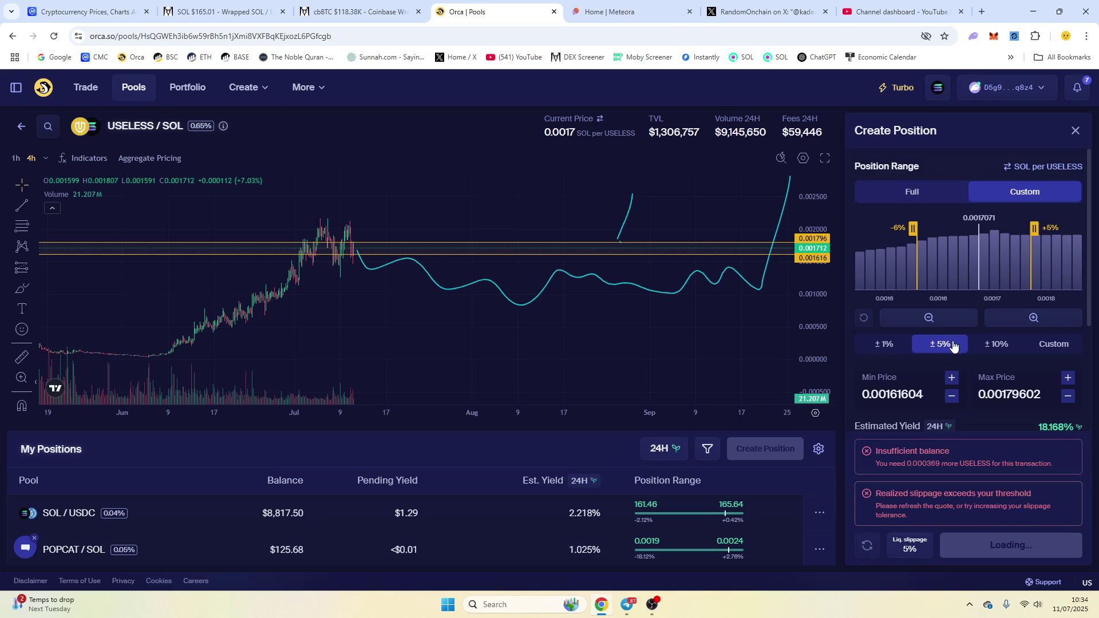
pyautogui.moveTo(912, 228); pyautogui.dragTo(957, 236)
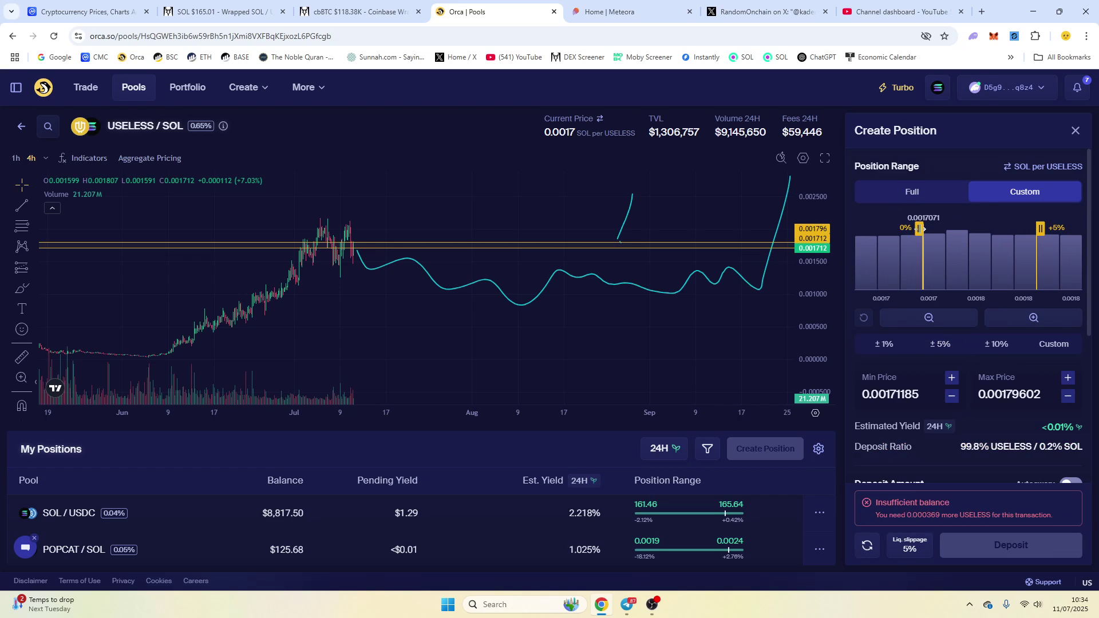
pyautogui.moveTo(919, 228); pyautogui.dragTo(908, 229)
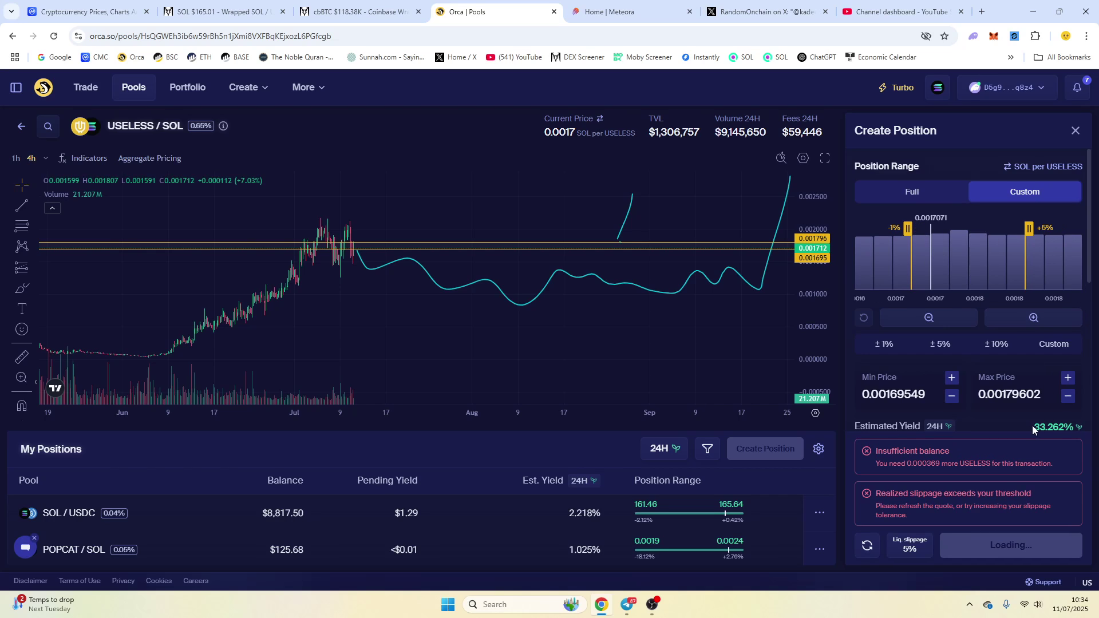
pyautogui.scroll(-3, 1033, 430)
pyautogui.scroll(3, 1017, 300)
# Go to Portfolio and scroll through the liquidity positions, from SOL/USDC down and back
pyautogui.click(187, 87)
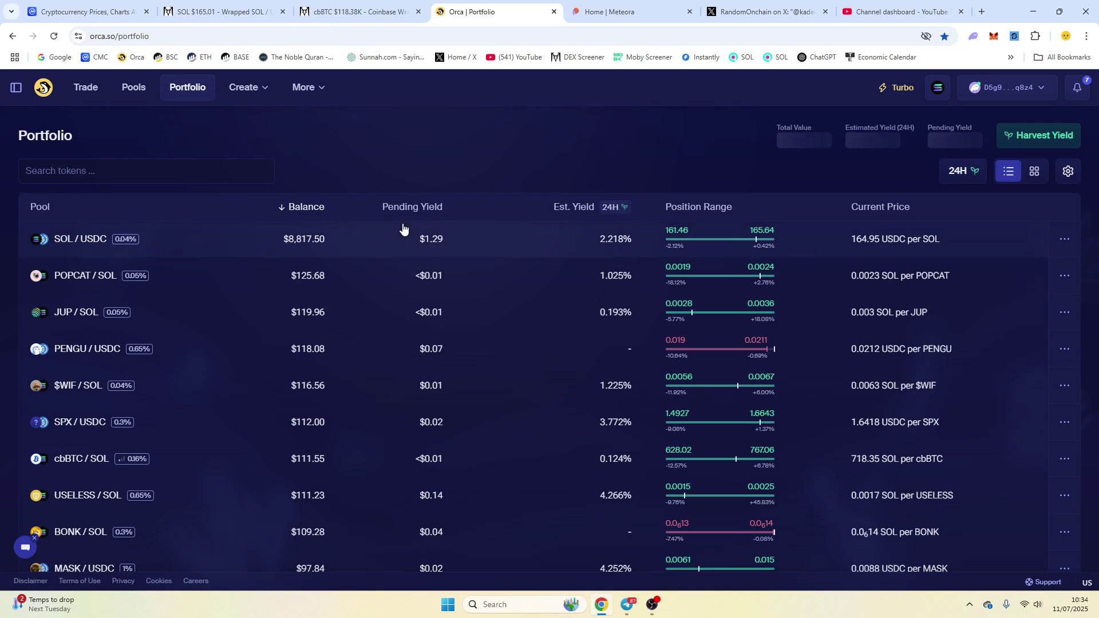
pyautogui.scroll(-3, 272, 448)
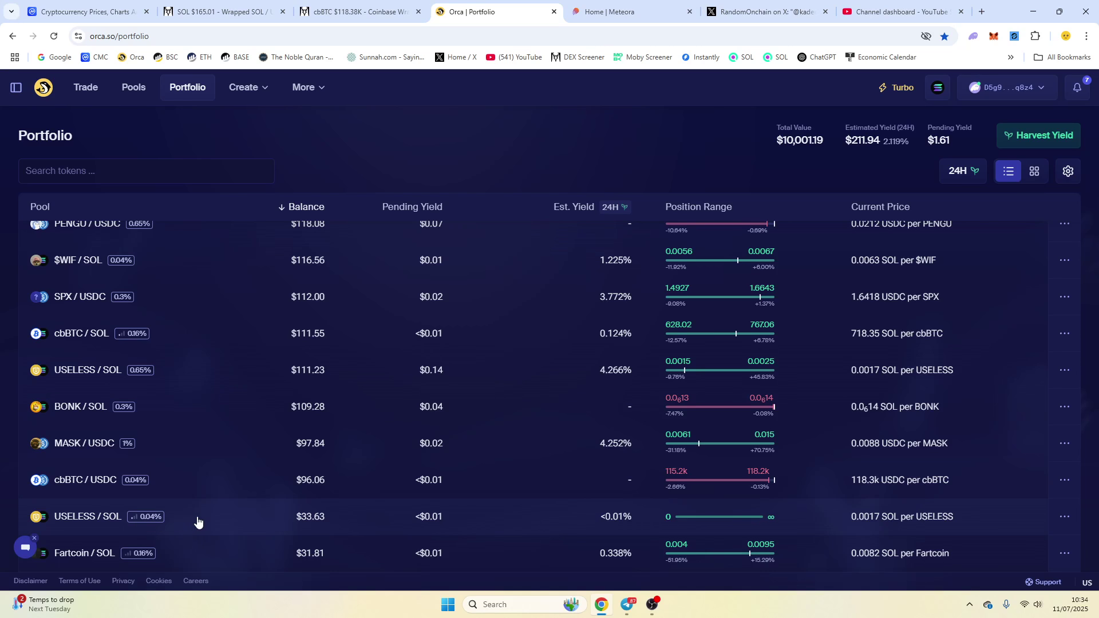
pyautogui.scroll(3, 198, 521)
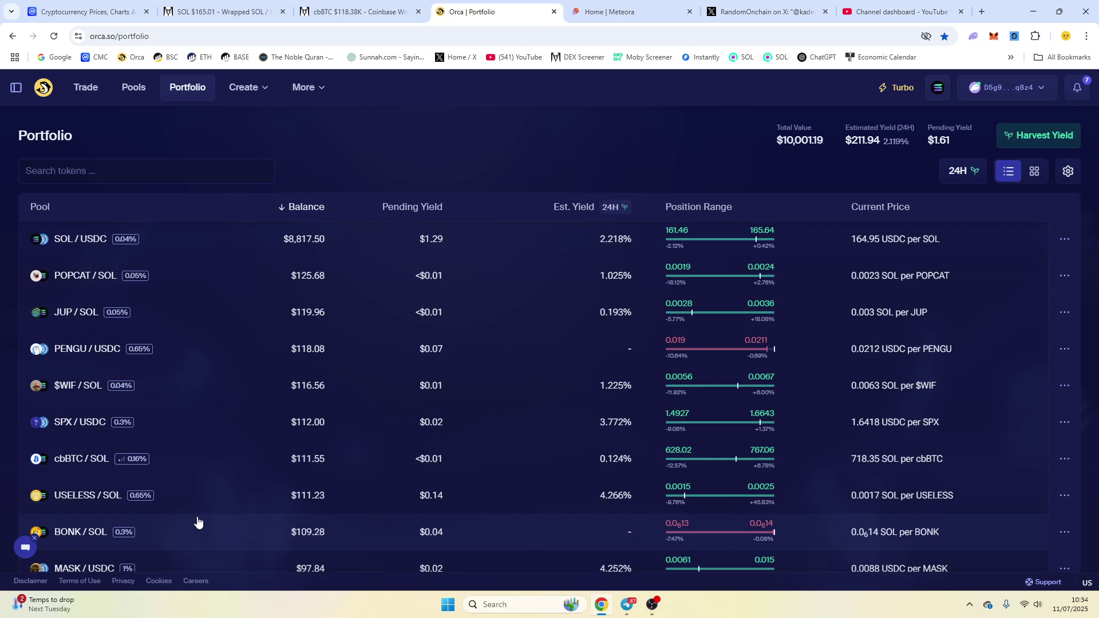